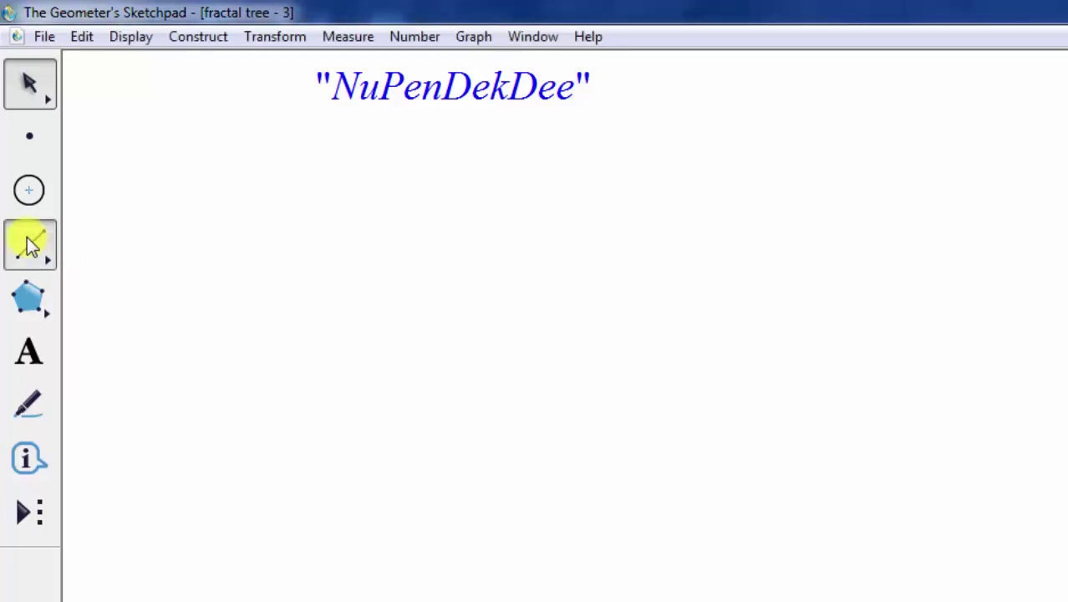
# Step: Draw a vertical segment as the tree trunk and lengthen it by moving its lower endpoint downwards
pyautogui.click(27, 243)
pyautogui.moveTo(418, 445); pyautogui.dragTo(417, 115)
pyautogui.click(28, 82)
pyautogui.click(520, 389)
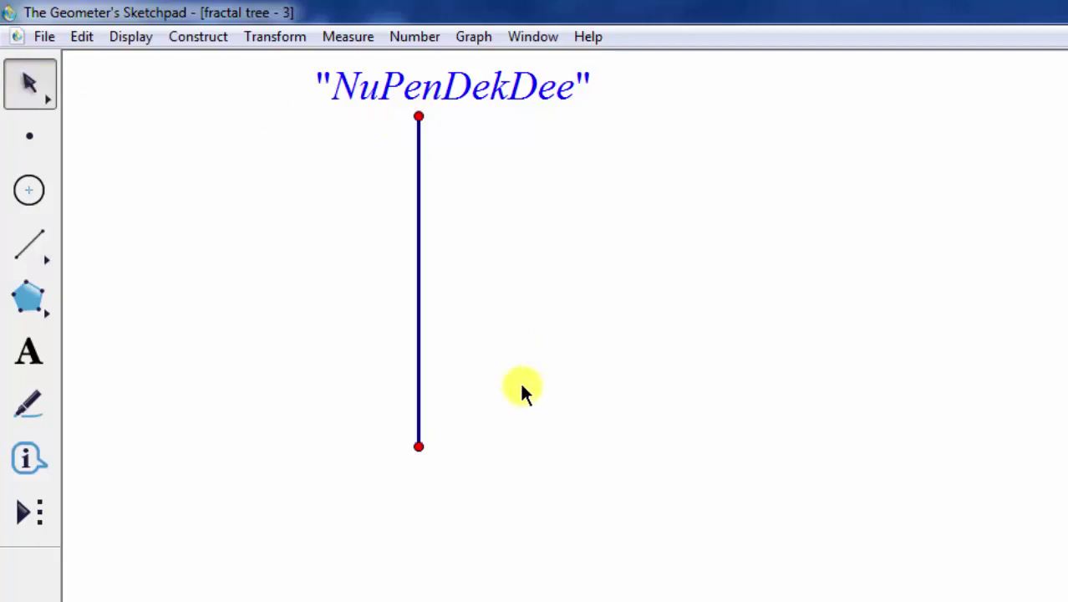
pyautogui.moveTo(426, 452); pyautogui.dragTo(420, 534)
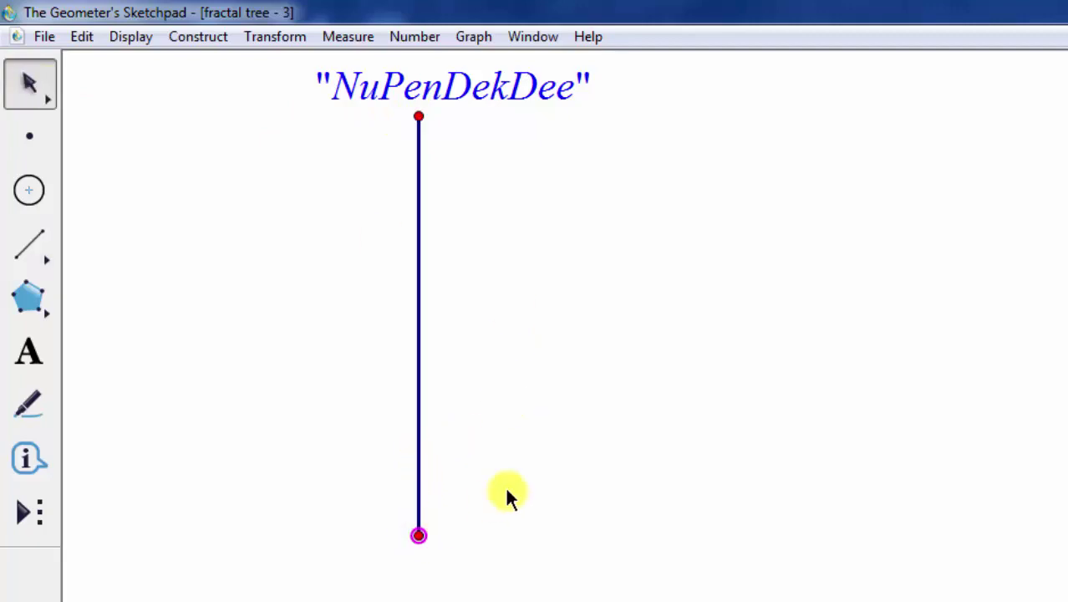
# Step: Mark the trunk's lower endpoint as the center and dilate the upper endpoint by a fixed ratio of 1/4
pyautogui.click(284, 33)
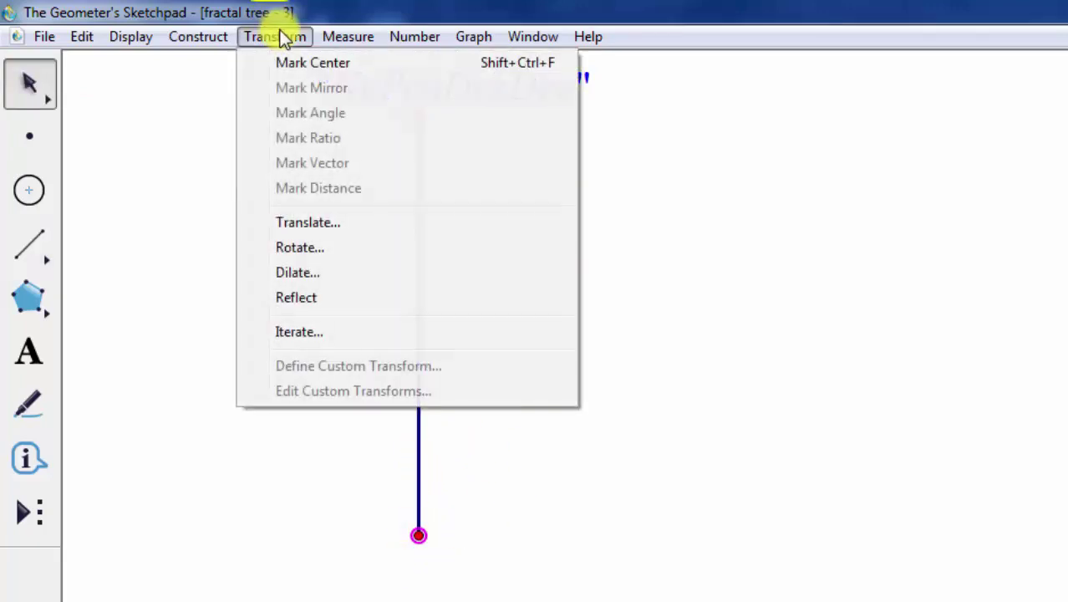
pyautogui.click(305, 67)
pyautogui.click(418, 116)
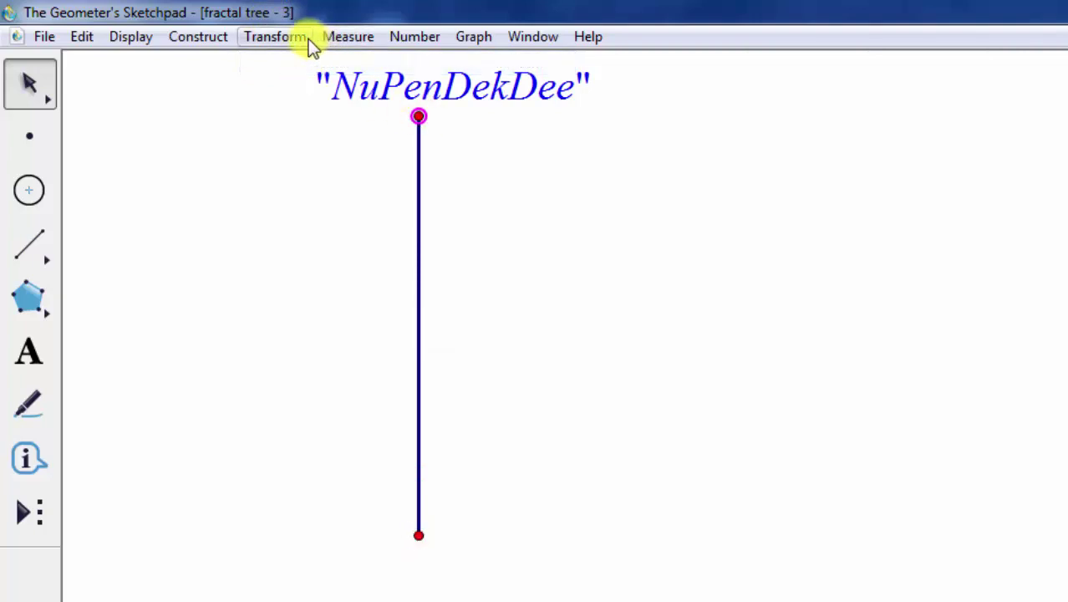
pyautogui.click(308, 38)
pyautogui.click(320, 273)
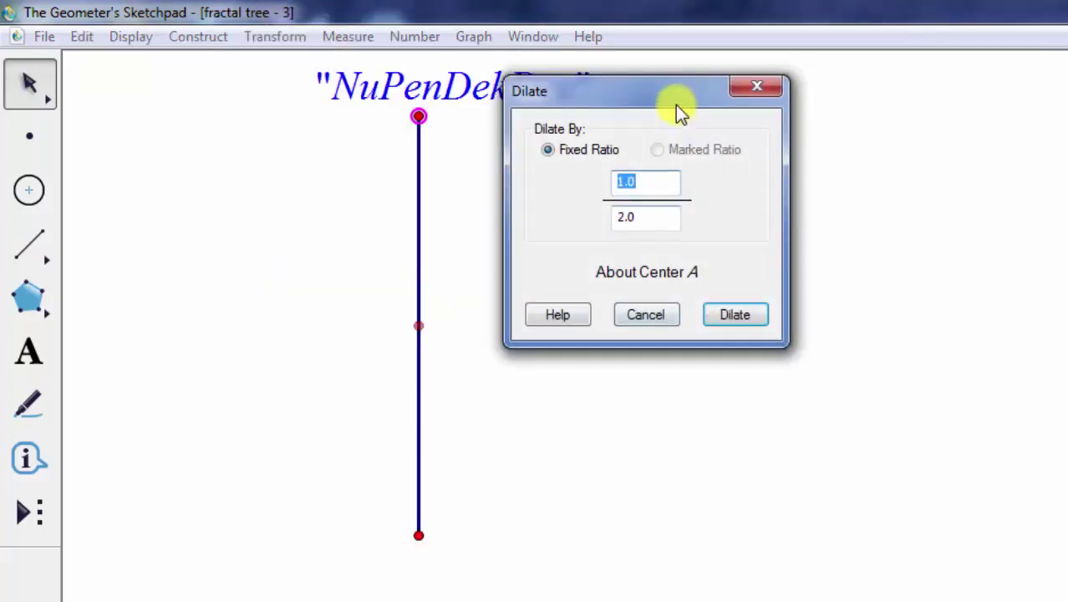
pyautogui.moveTo(677, 107); pyautogui.dragTo(650, 69)
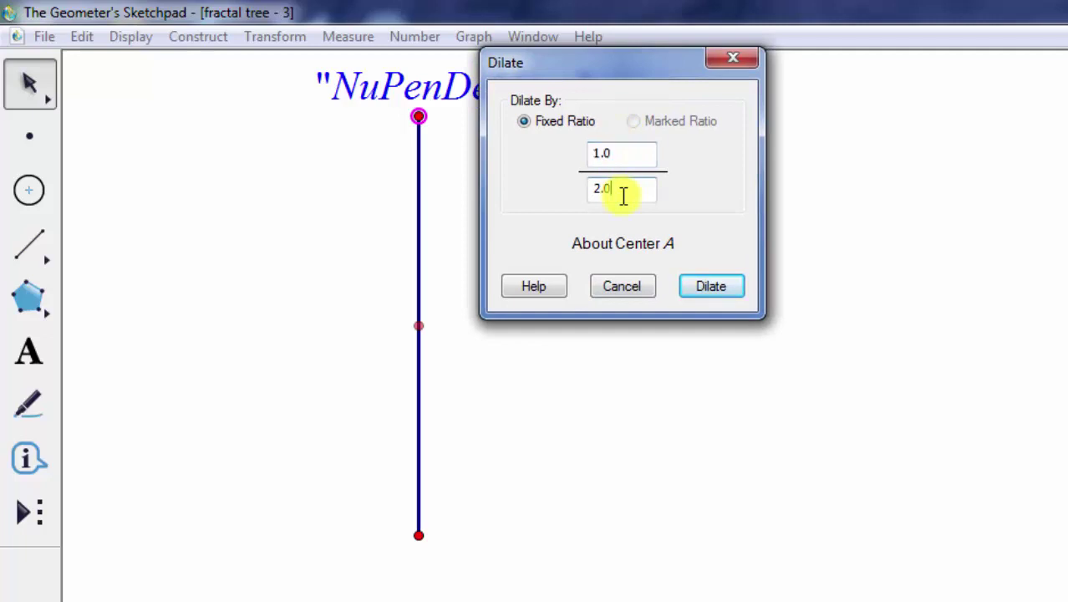
pyautogui.moveTo(623, 194); pyautogui.dragTo(536, 200)
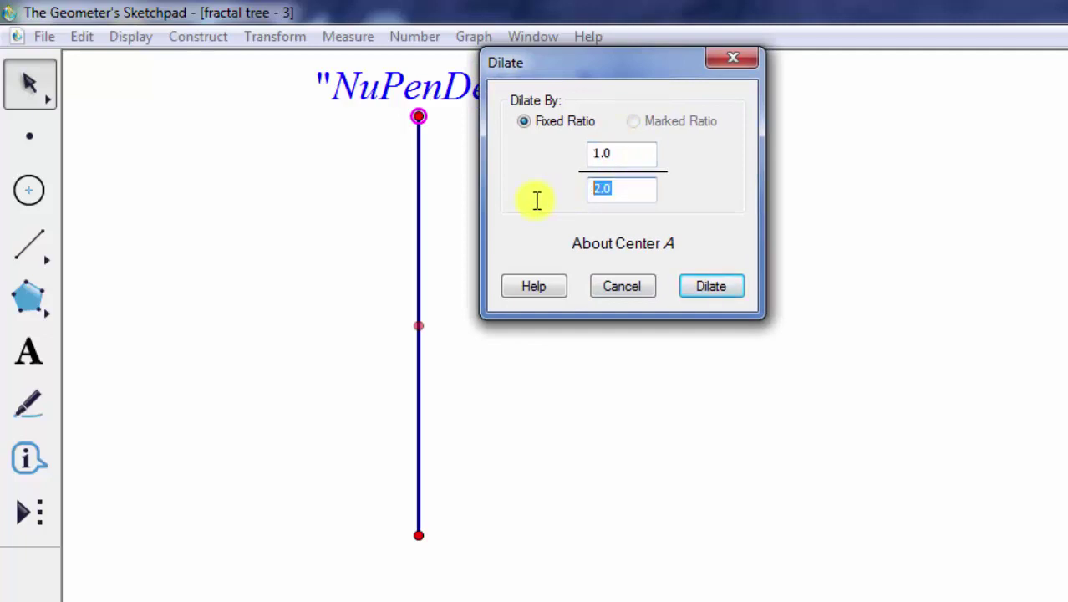
pyautogui.click(710, 289)
# Step: Dilate the trunk's upper endpoint about the marked center by a fixed ratio of 2/4
pyautogui.click(418, 117)
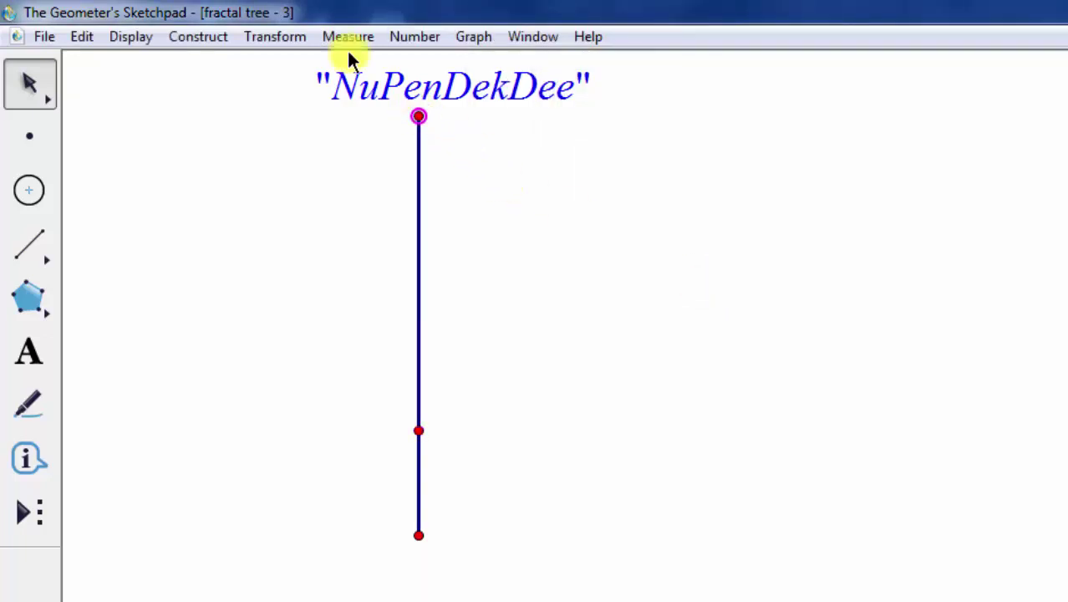
pyautogui.click(275, 36)
pyautogui.click(299, 273)
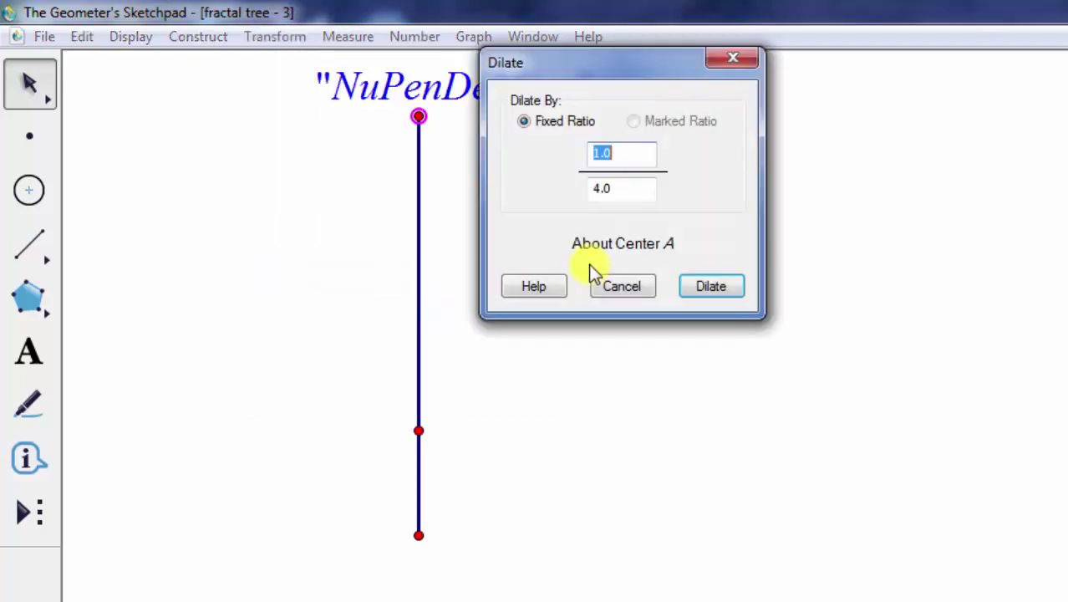
pyautogui.write('2')
pyautogui.click(699, 289)
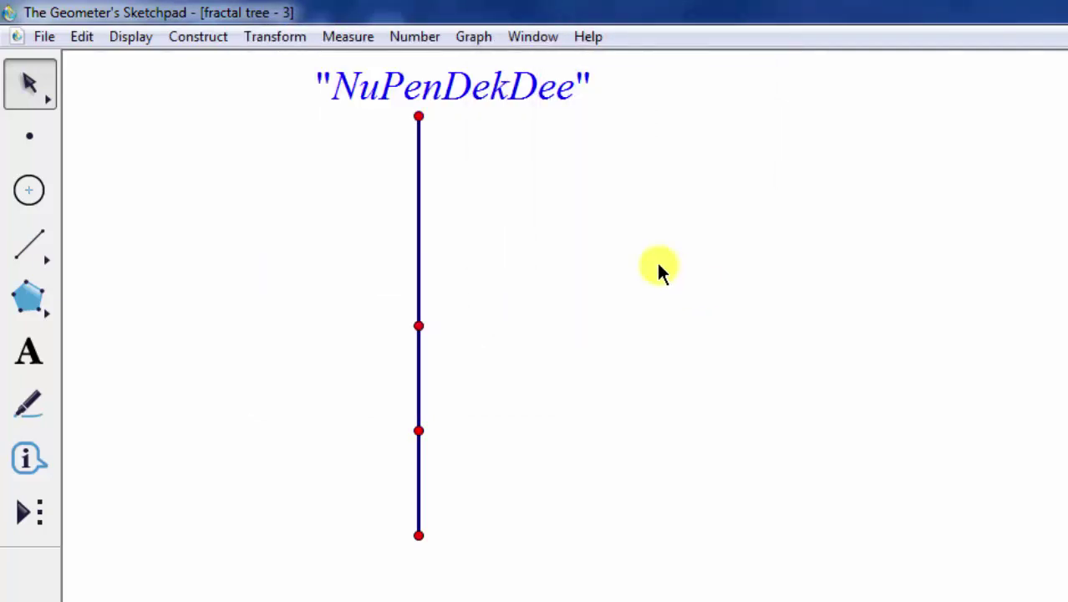
# Step: Dilate the trunk's upper endpoint about the marked center by a fixed ratio of 3/4
pyautogui.click(418, 115)
pyautogui.click(273, 38)
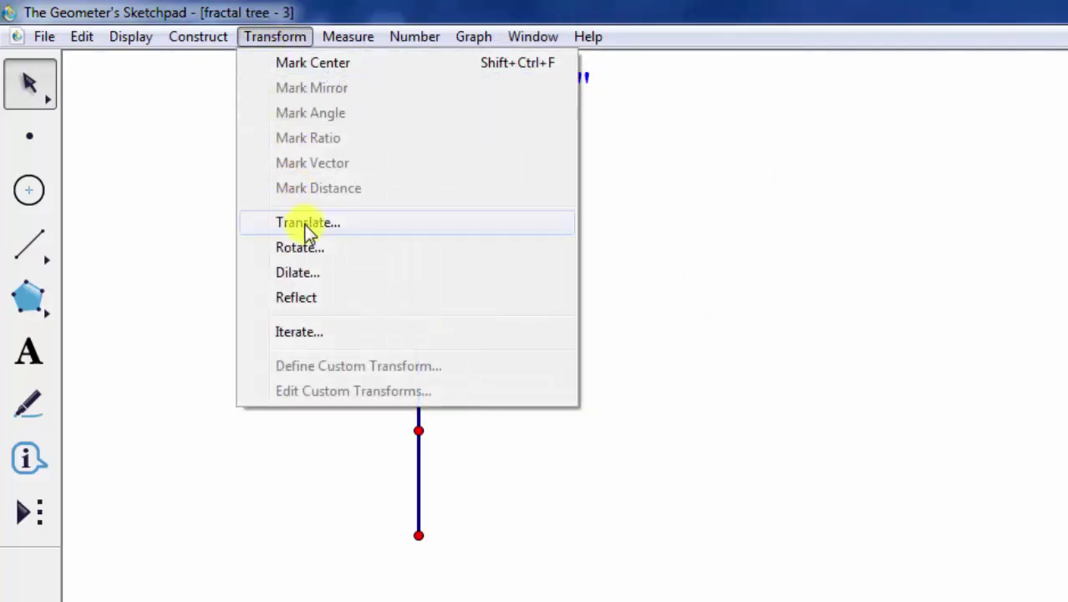
pyautogui.click(299, 273)
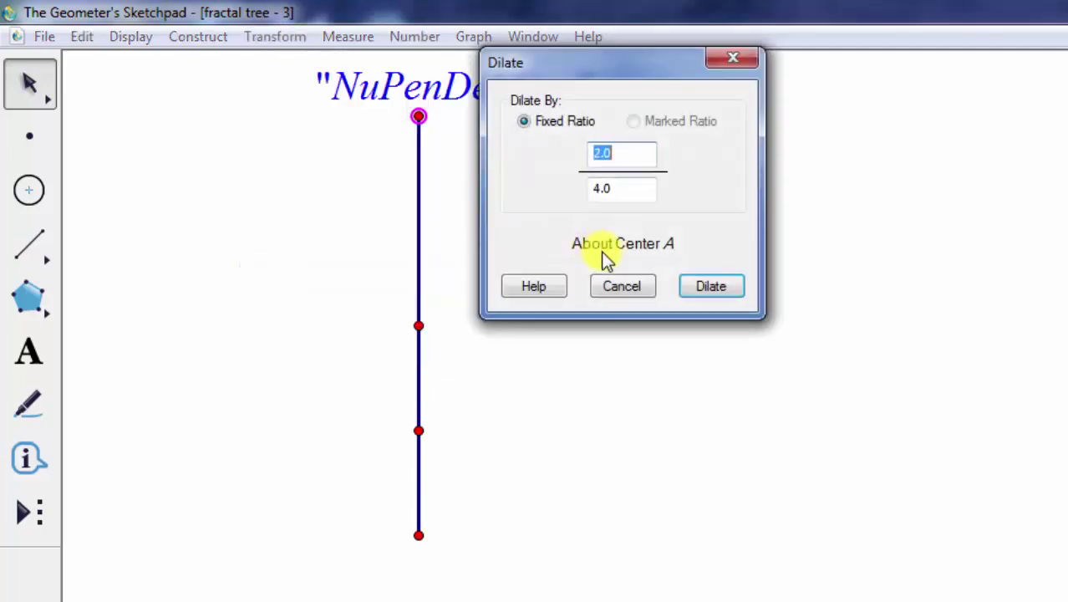
pyautogui.write('3')
pyautogui.click(715, 286)
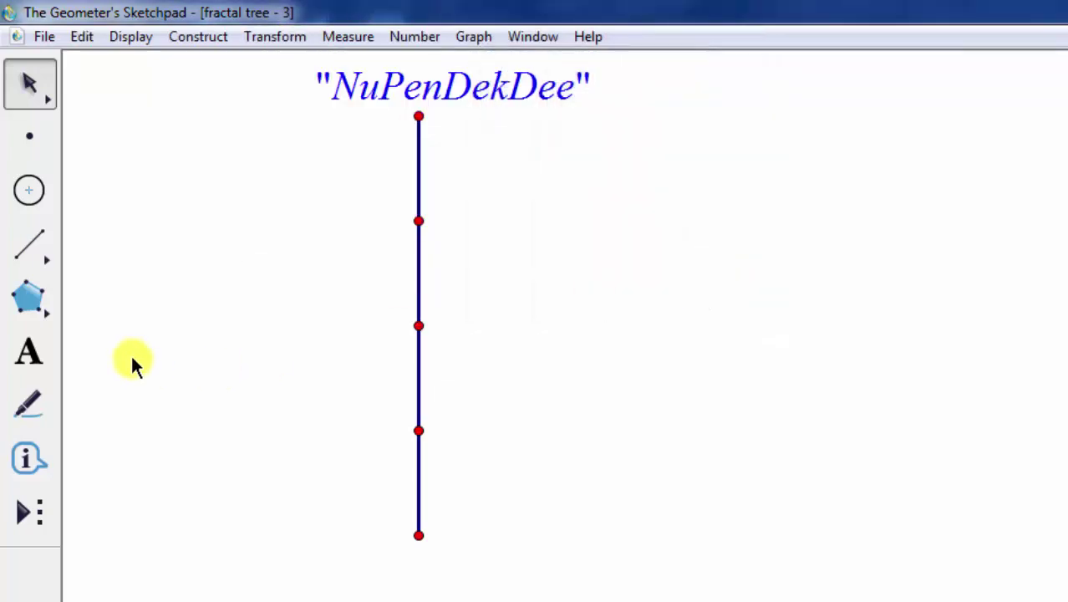
# Step: Construct three circles centered on the trunk's top, three-quarter and middle points, each passing through the next point below
pyautogui.click(30, 194)
pyautogui.click(419, 115)
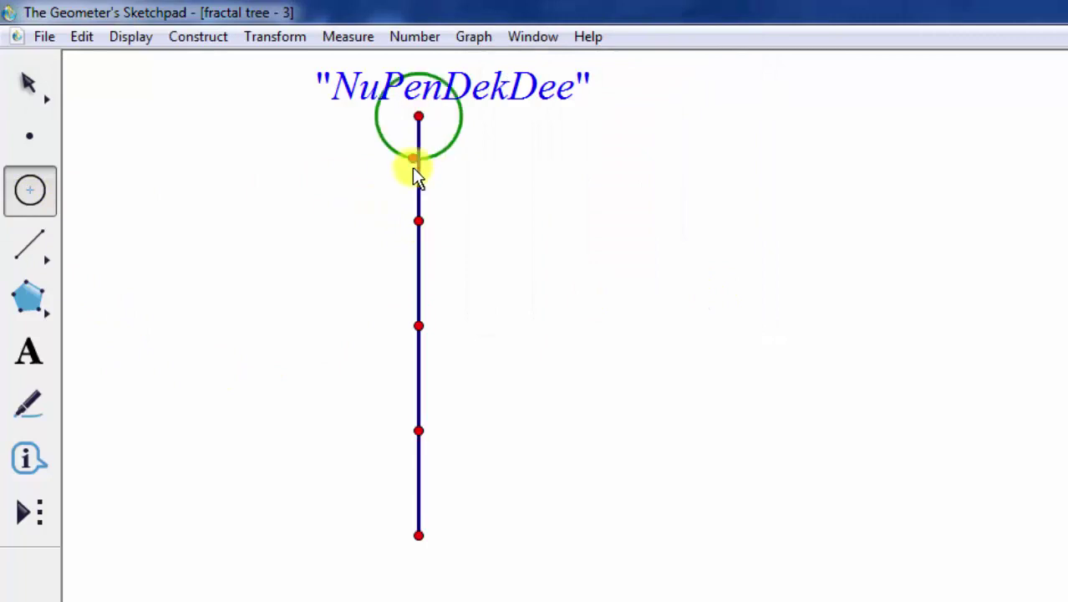
pyautogui.click(419, 221)
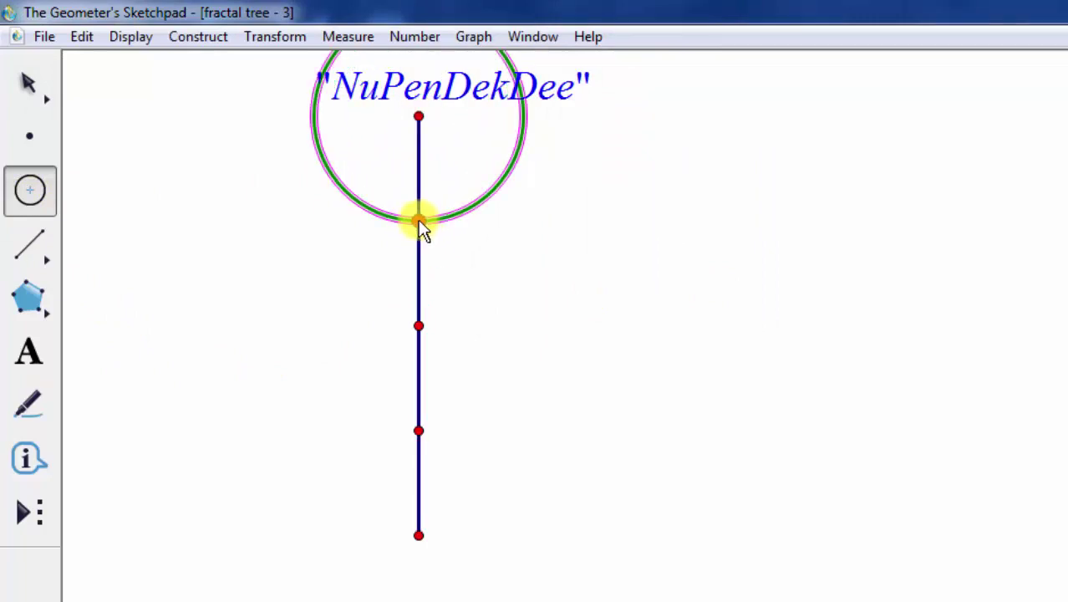
pyautogui.click(419, 221)
pyautogui.click(418, 325)
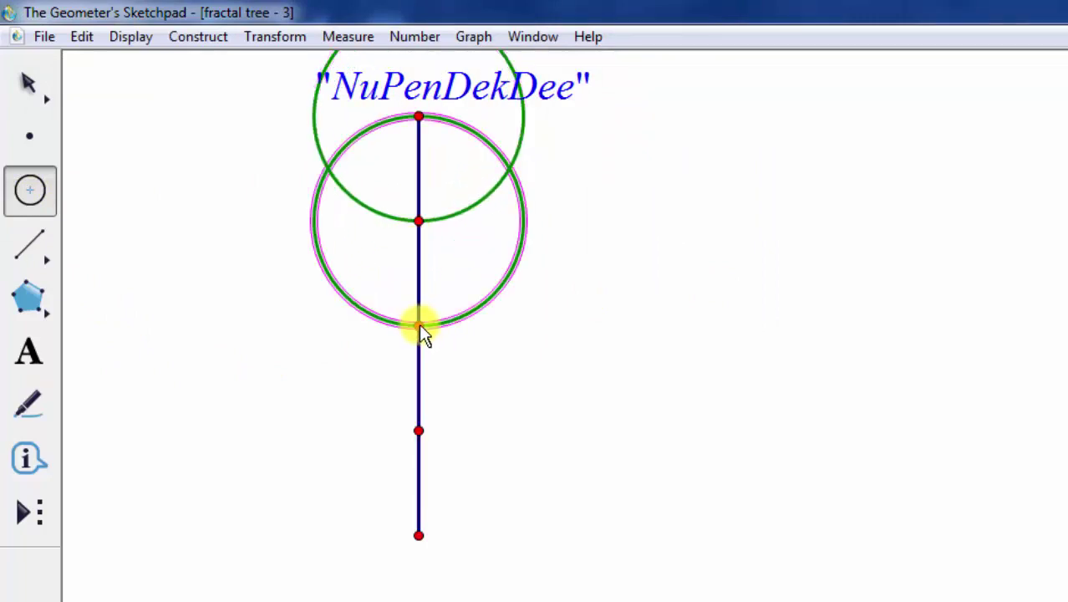
pyautogui.click(418, 325)
pyautogui.click(419, 431)
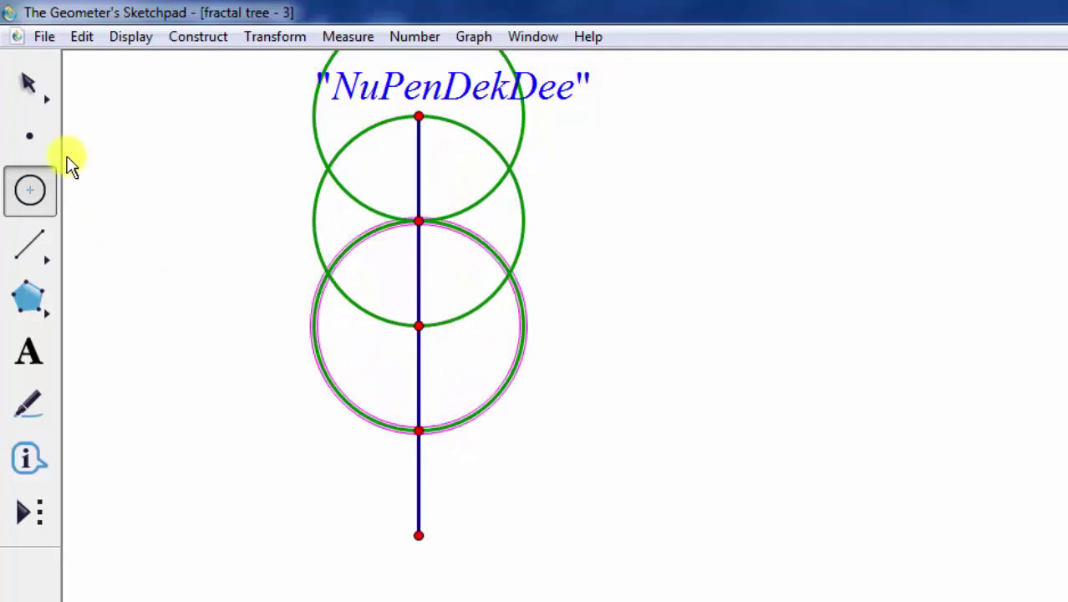
# Step: Mark the four intersections of neighbouring circles and join the upper two to the trunk's midpoint with segments
pyautogui.press('Escape')
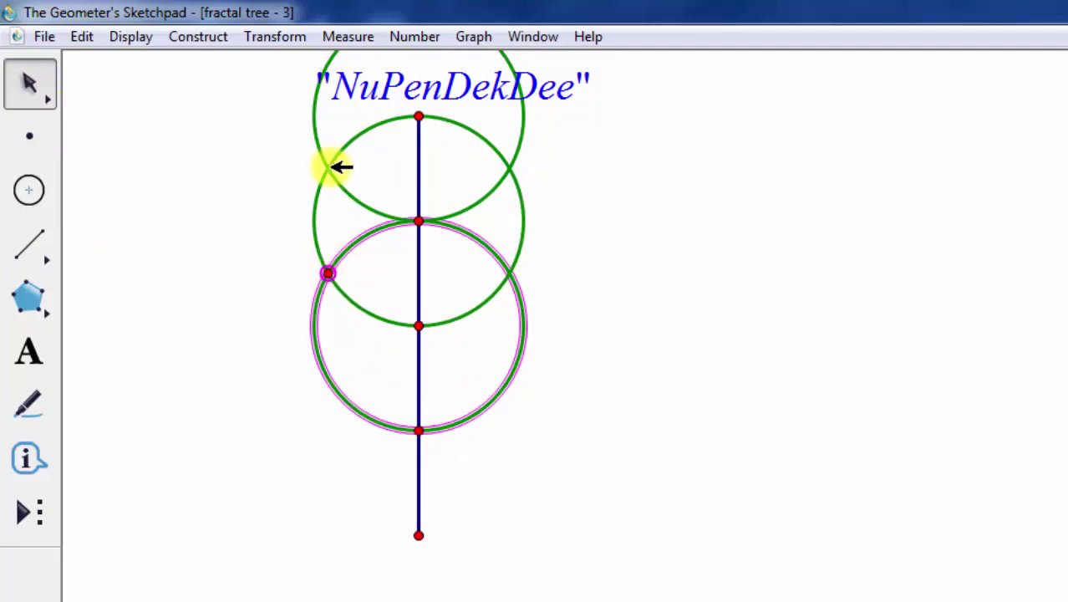
pyautogui.click(327, 168)
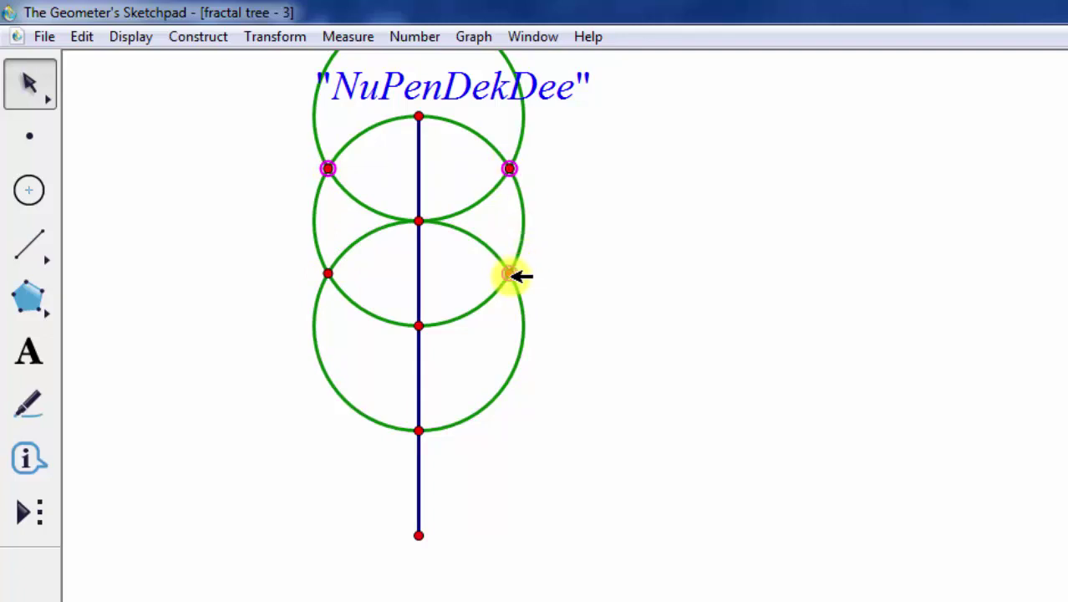
pyautogui.click(32, 244)
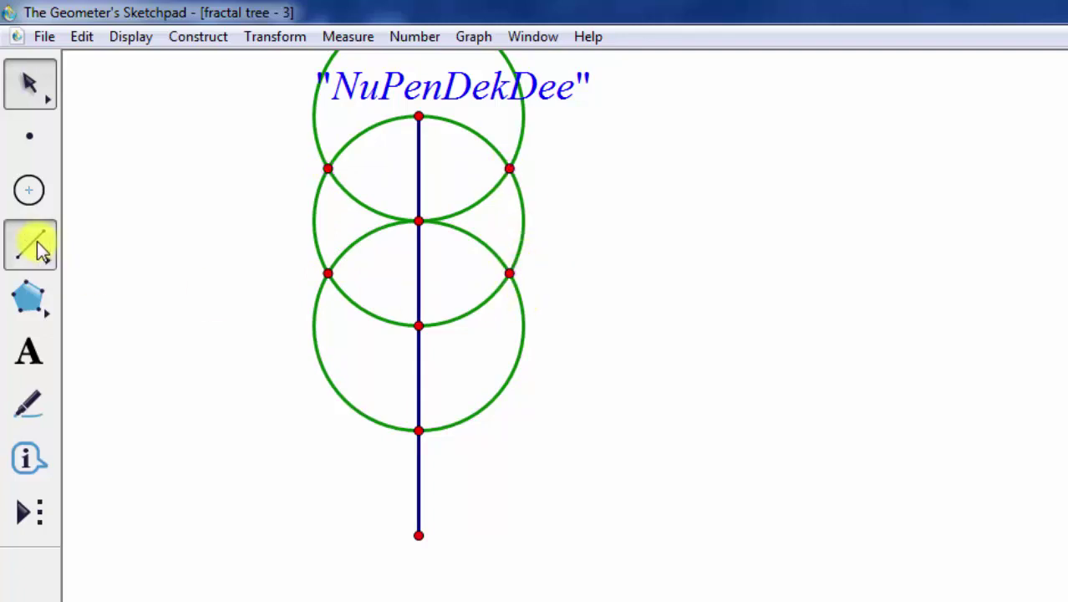
pyautogui.click(419, 324)
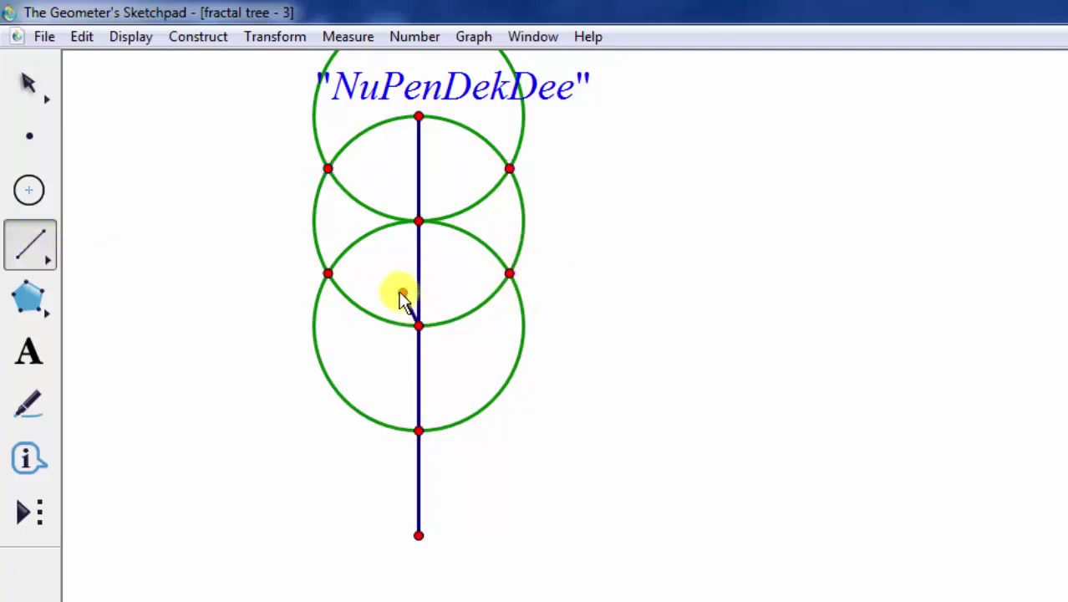
pyautogui.click(328, 168)
pyautogui.click(510, 169)
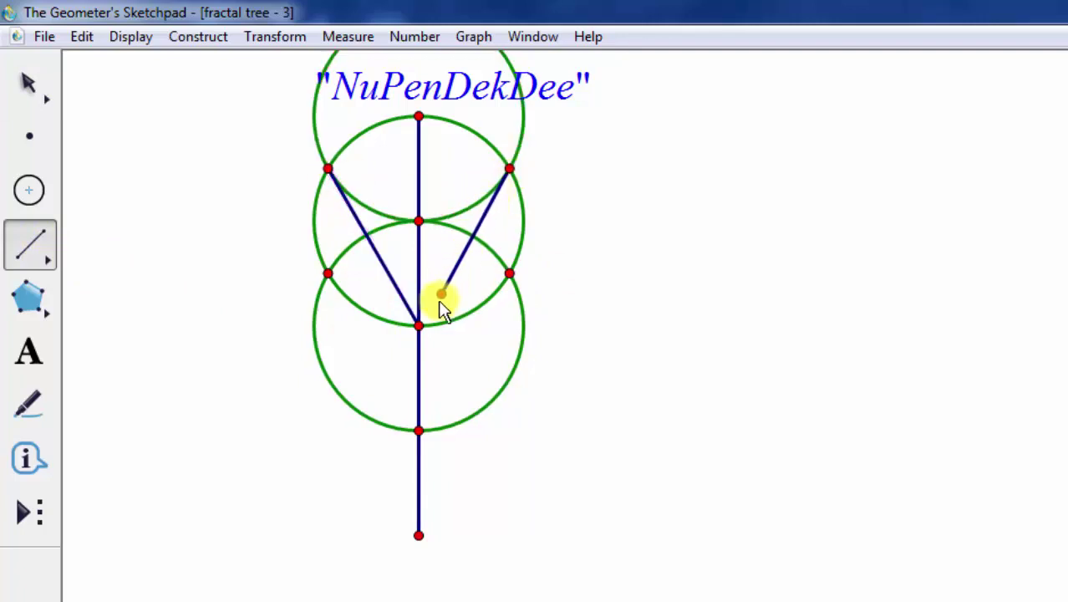
pyautogui.click(418, 325)
# Step: Draw segments from the two lower circle intersections to the trunk's quarter point
pyautogui.click(510, 273)
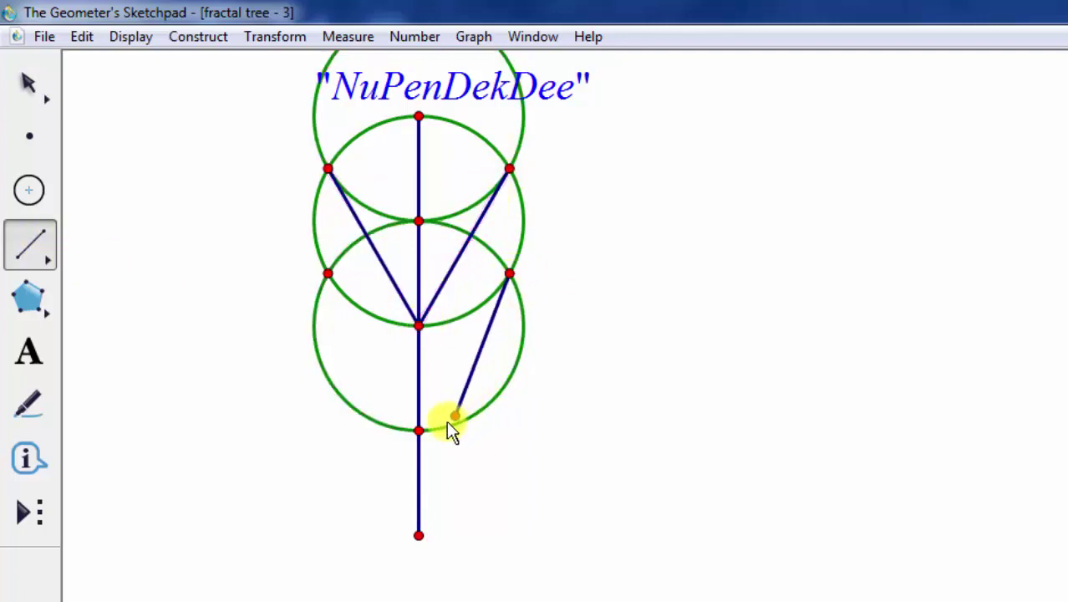
pyautogui.click(418, 429)
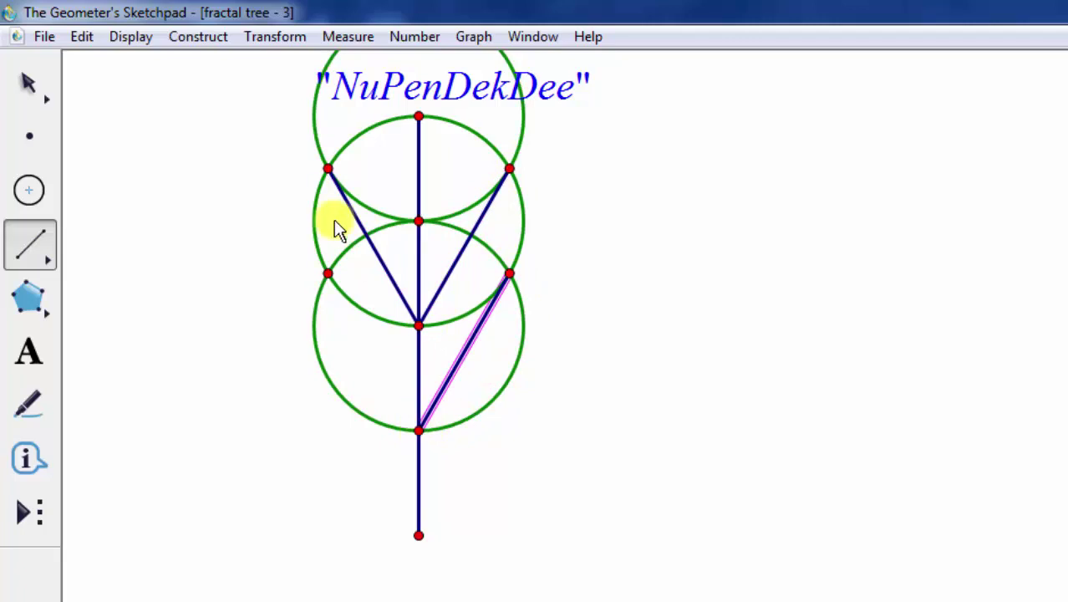
pyautogui.click(328, 274)
pyautogui.click(417, 431)
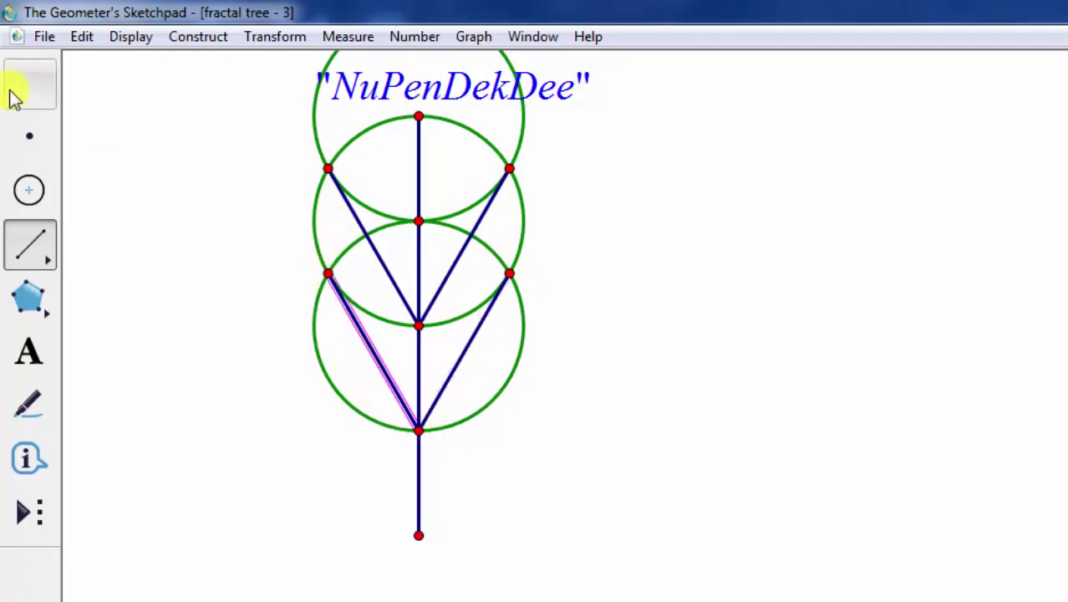
# Step: Select all circles and hide them
pyautogui.click(21, 90)
pyautogui.click(38, 188)
pyautogui.click(80, 37)
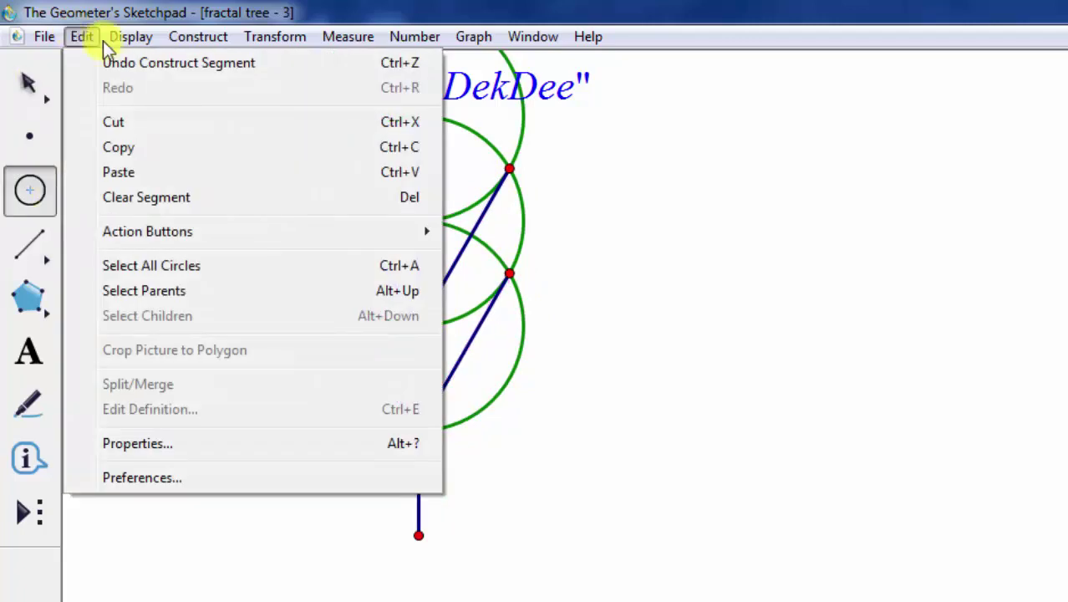
pyautogui.click(149, 264)
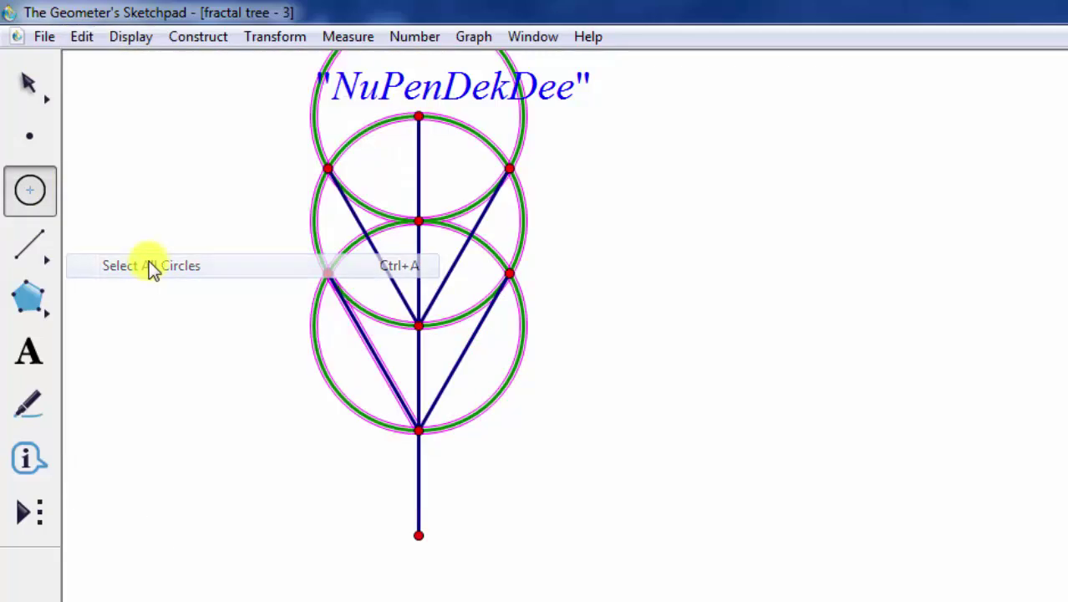
pyautogui.click(137, 37)
pyautogui.click(188, 172)
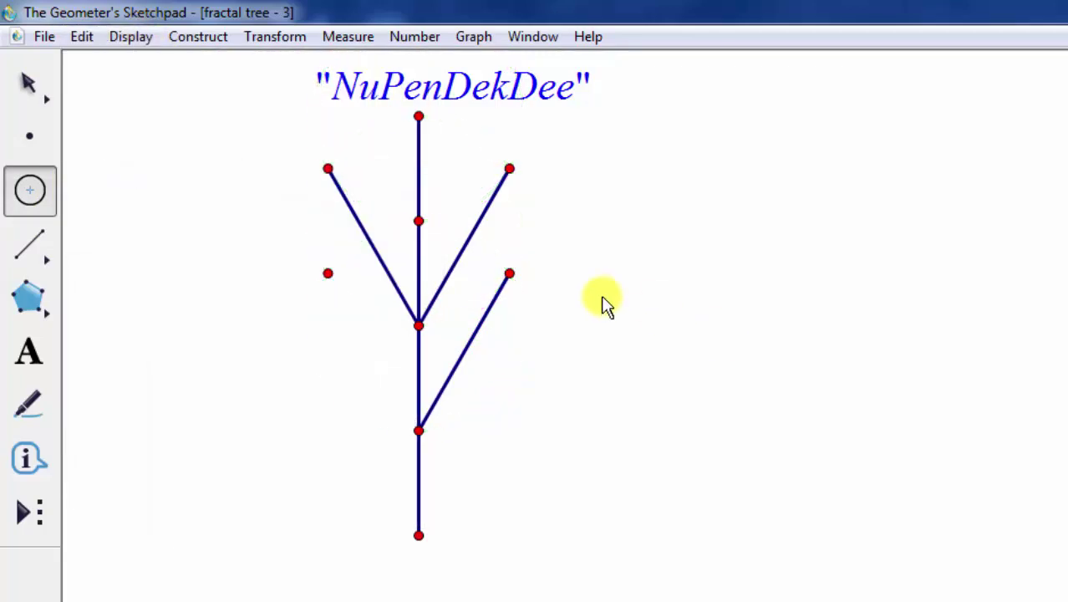
# Step: Redraw the segment from the lower-left branch tip to the trunk's quarter point and shift the whole figure slightly down and right
pyautogui.click(33, 247)
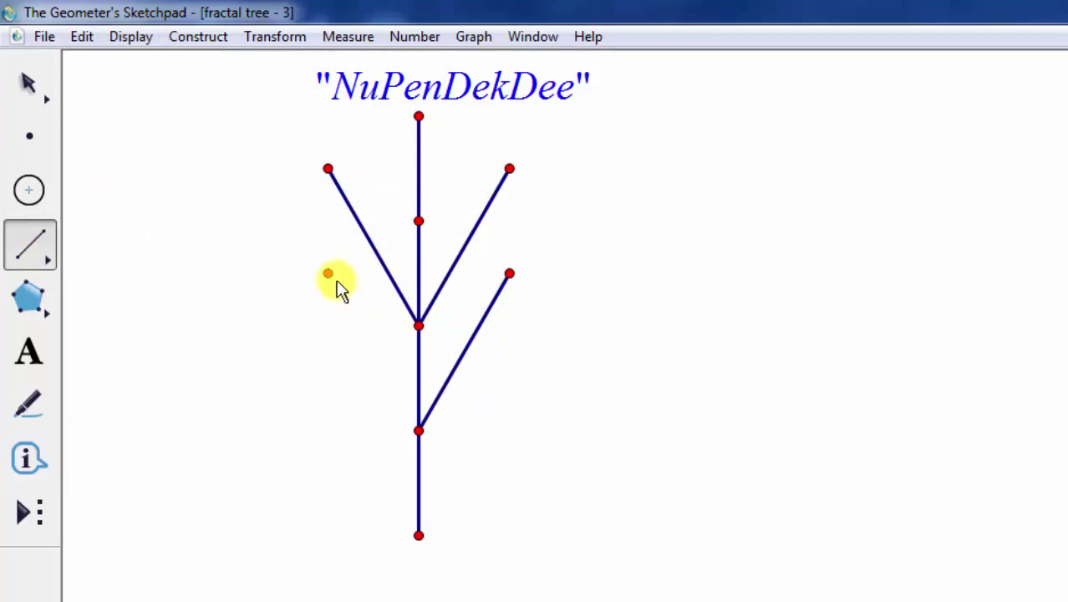
pyautogui.click(418, 430)
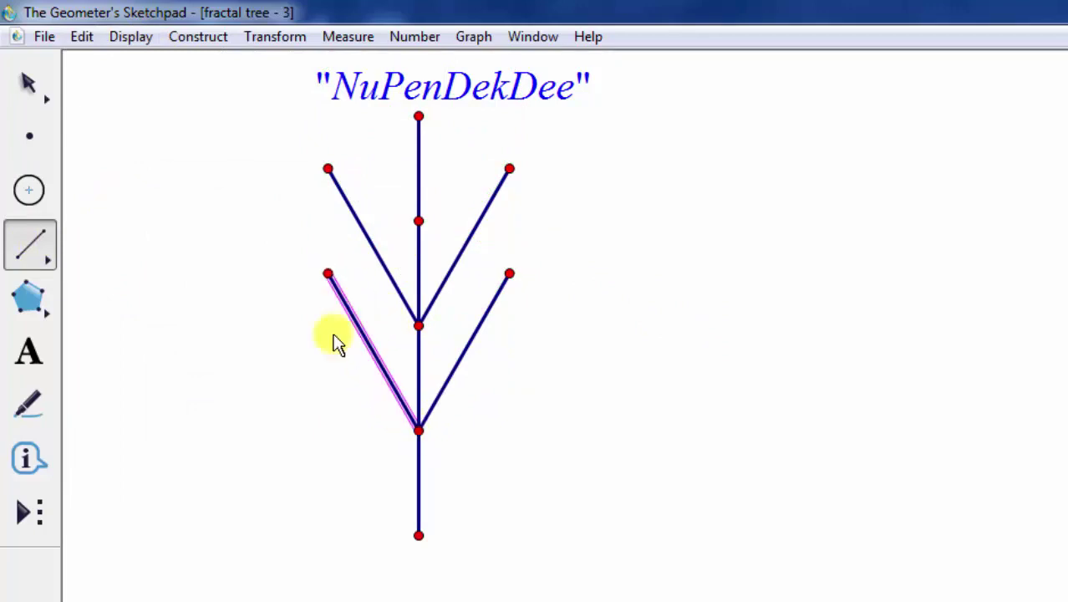
pyautogui.press('Escape')
pyautogui.press('Escape')
pyautogui.moveTo(423, 358); pyautogui.dragTo(452, 382)
pyautogui.click(667, 408)
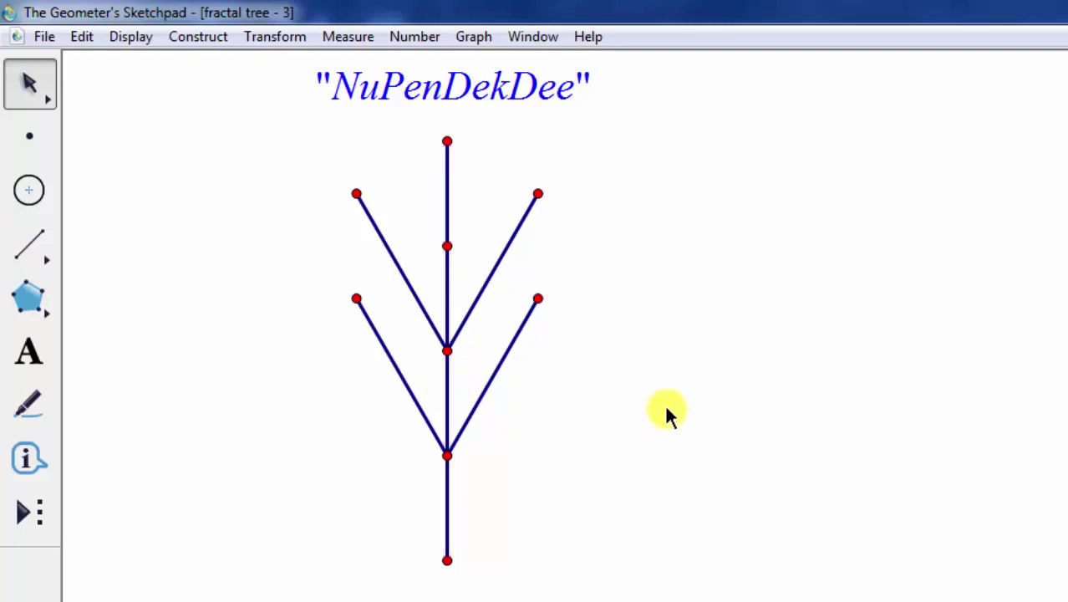
# Step: Start iterating the trunk's endpoints, mapping them to the lower quarter point and the lower-left branch tip, with non-point images only
pyautogui.click(448, 143)
pyautogui.click(277, 38)
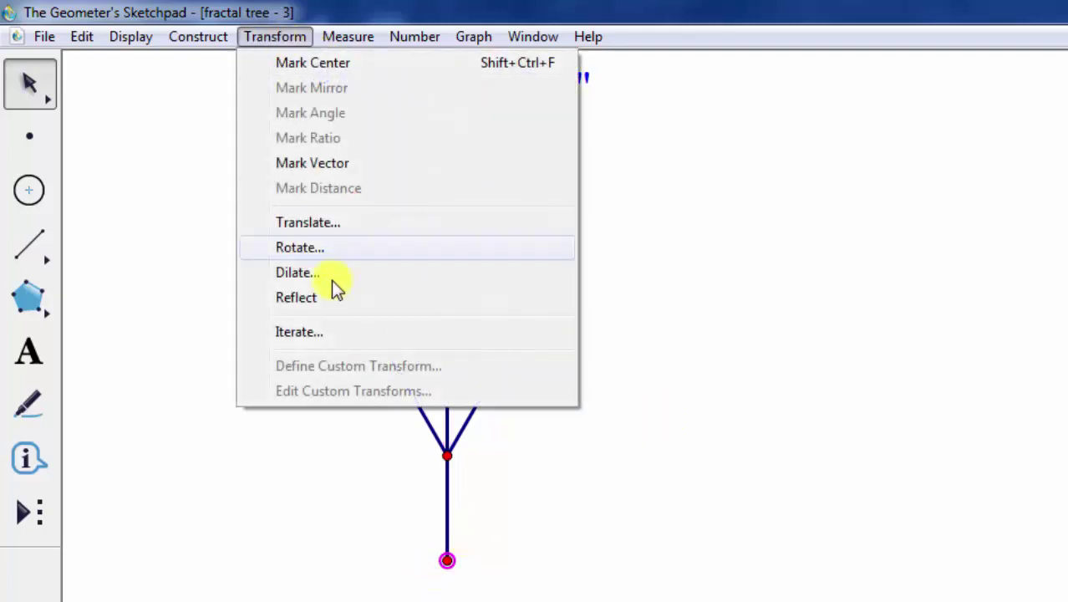
pyautogui.click(333, 338)
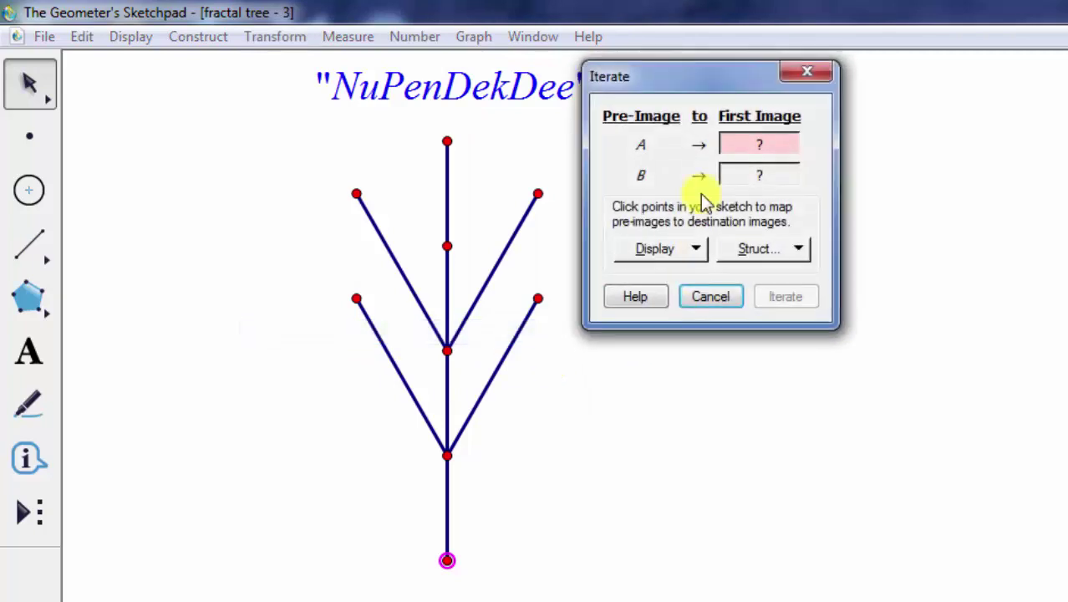
pyautogui.click(447, 456)
pyautogui.click(357, 299)
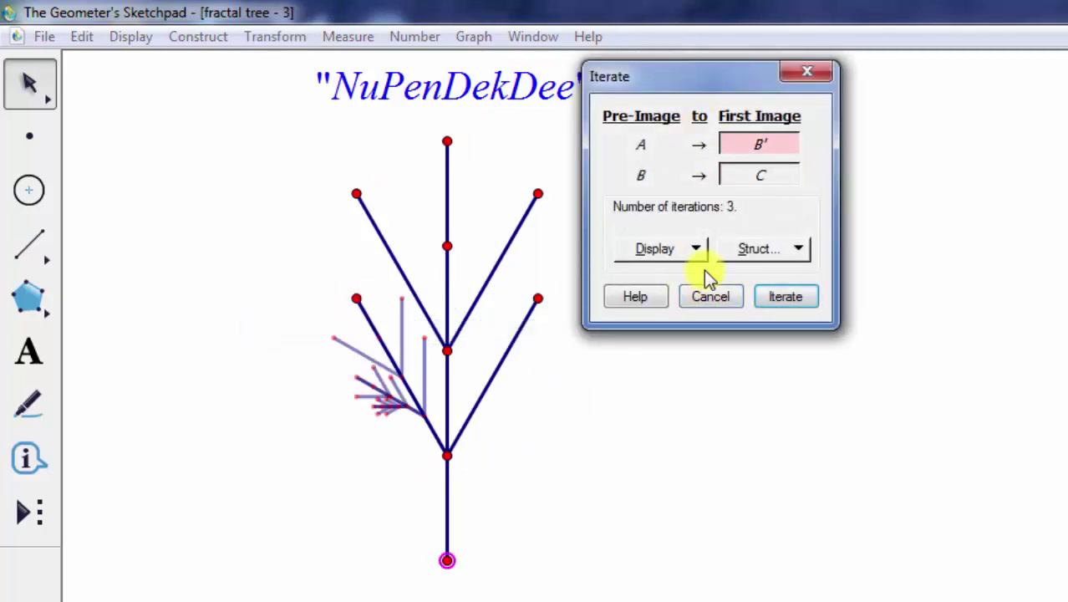
pyautogui.click(747, 258)
pyautogui.click(791, 381)
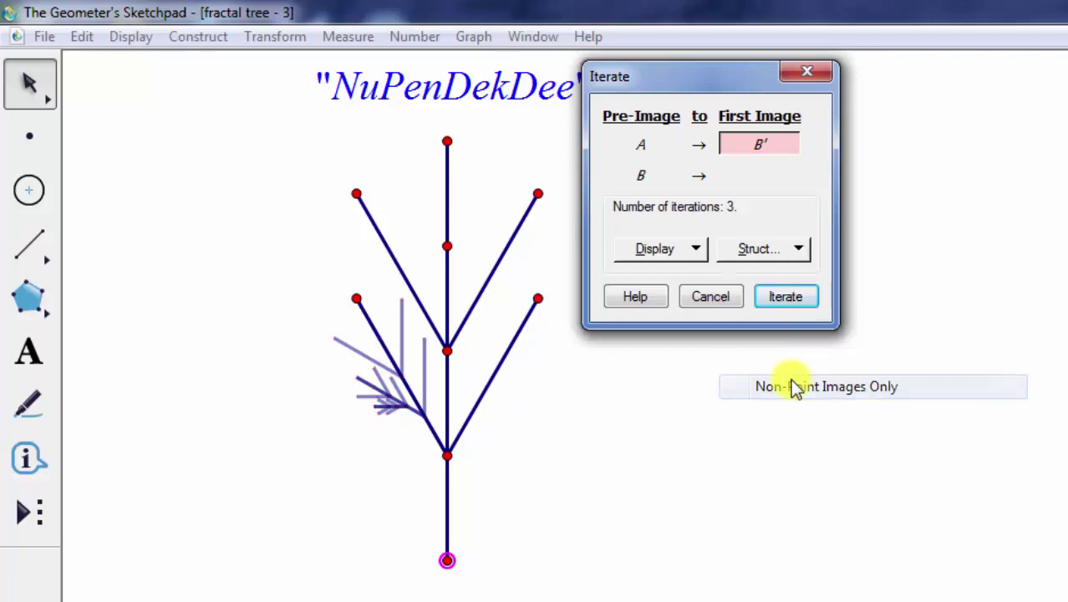
# Step: Add a second iteration map from the trunk's endpoints to the lower quarter point and the lower-right branch tip
pyautogui.click(758, 257)
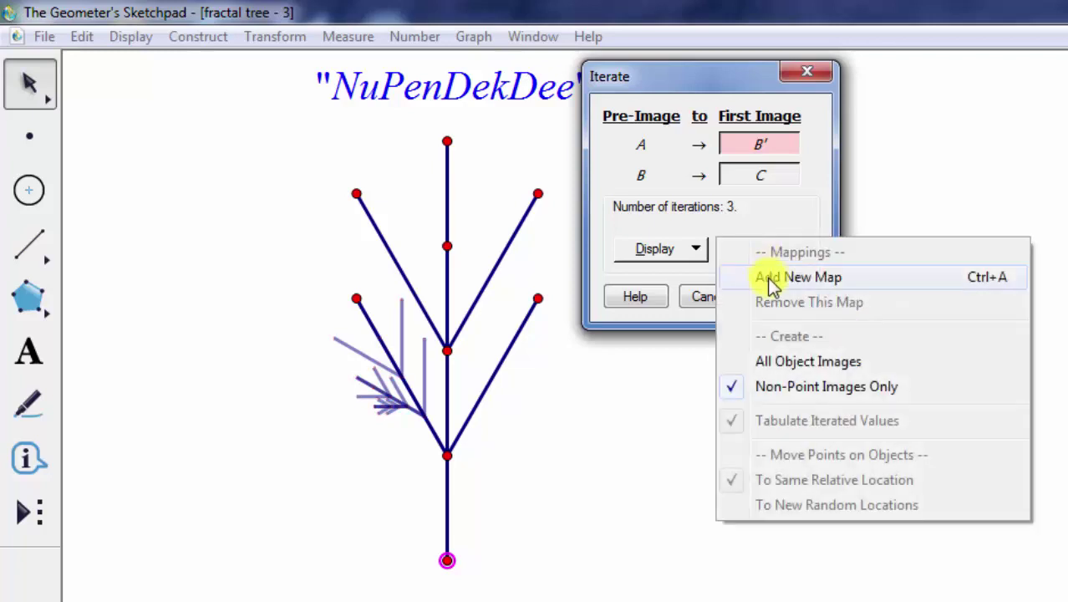
pyautogui.click(761, 277)
pyautogui.click(447, 455)
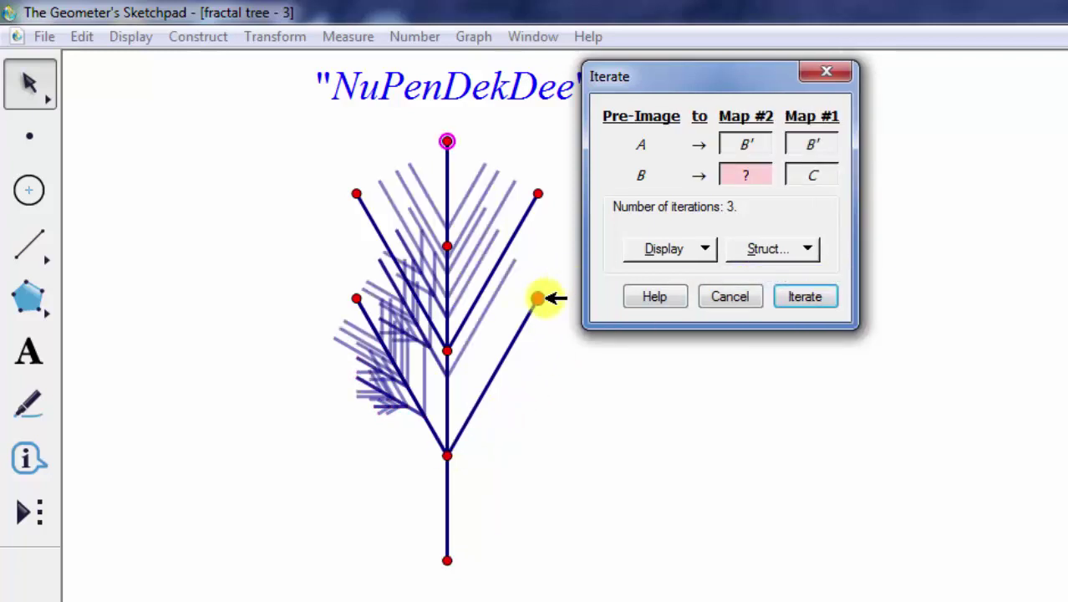
pyautogui.click(537, 298)
# Step: Add a third iteration map sending the trunk's endpoints to its midpoint and the upper-right branch tip
pyautogui.click(757, 252)
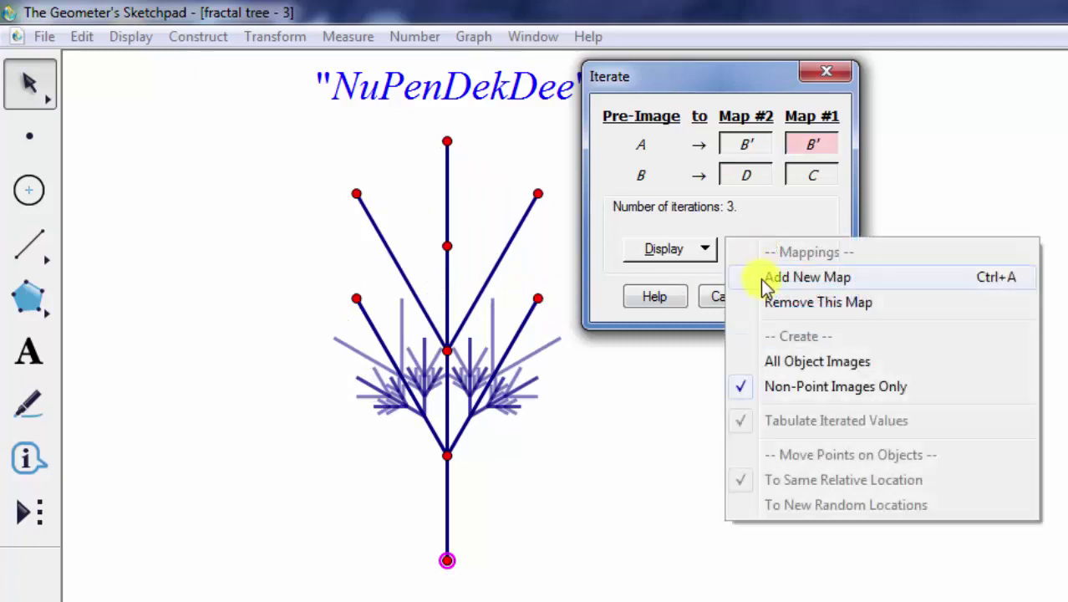
pyautogui.click(760, 279)
pyautogui.click(448, 349)
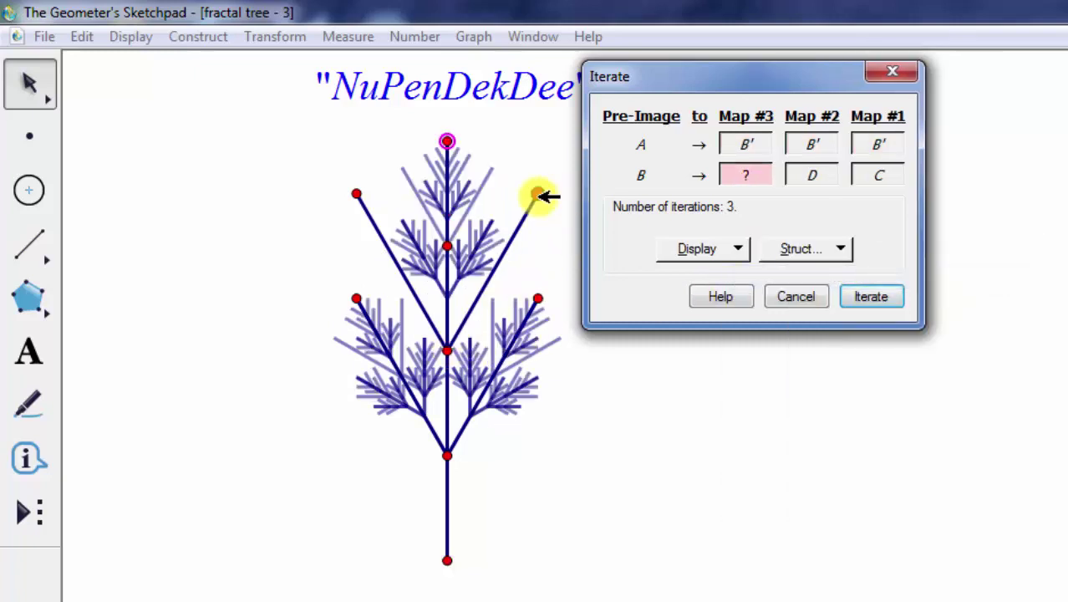
pyautogui.click(538, 195)
# Step: Add a fourth iteration map sending the trunk's endpoints to its midpoint and the upper-left branch tip
pyautogui.click(788, 245)
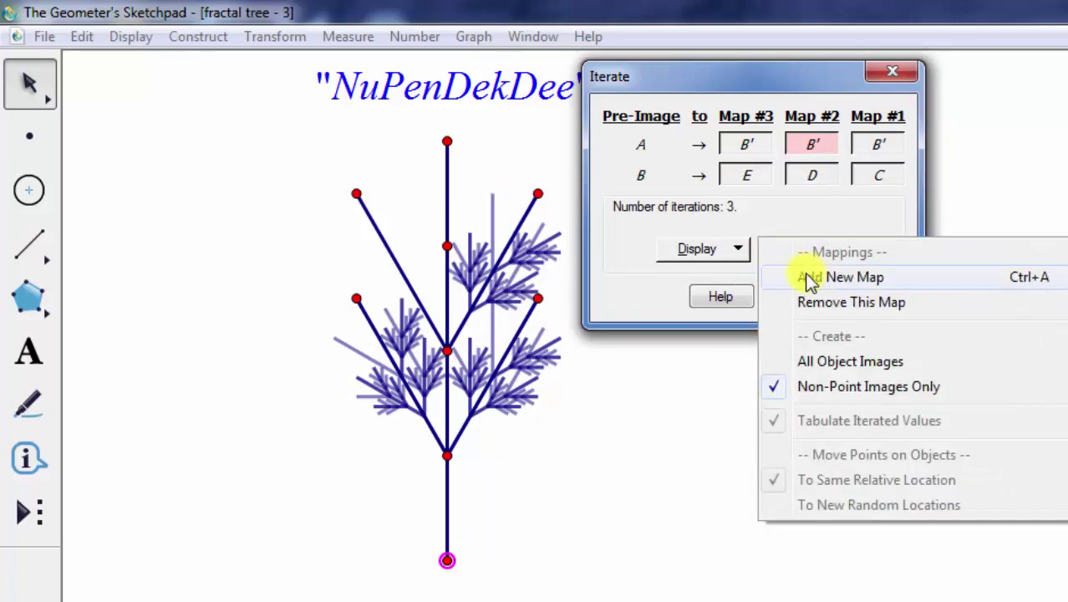
pyautogui.click(806, 275)
pyautogui.click(447, 350)
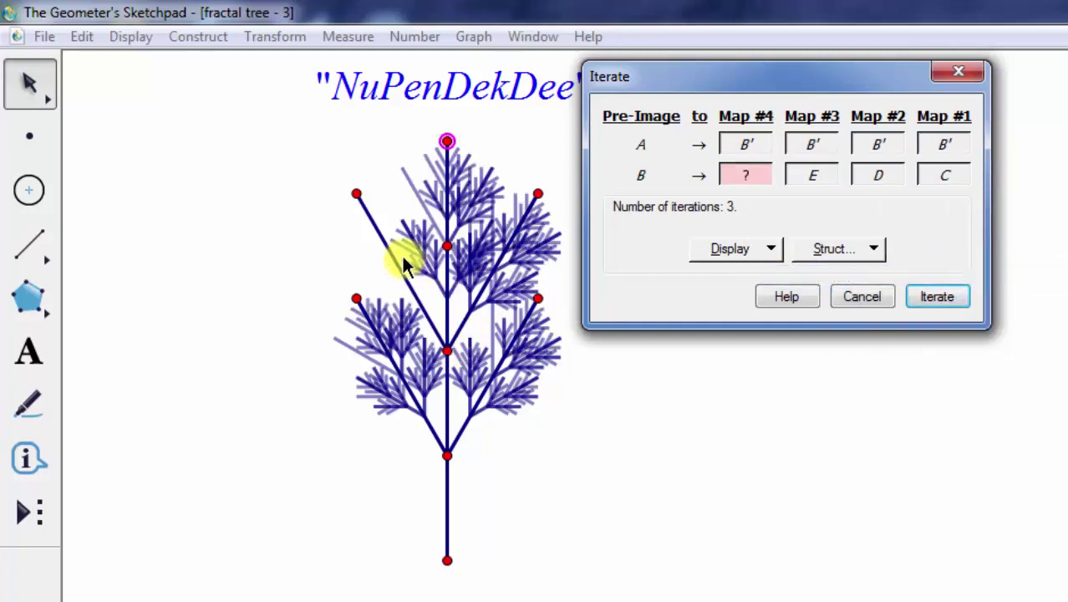
pyautogui.click(357, 194)
# Step: Add a fifth map sending the trunk's endpoints to its upper quarter point and top endpoint, and generate the iteration
pyautogui.click(868, 253)
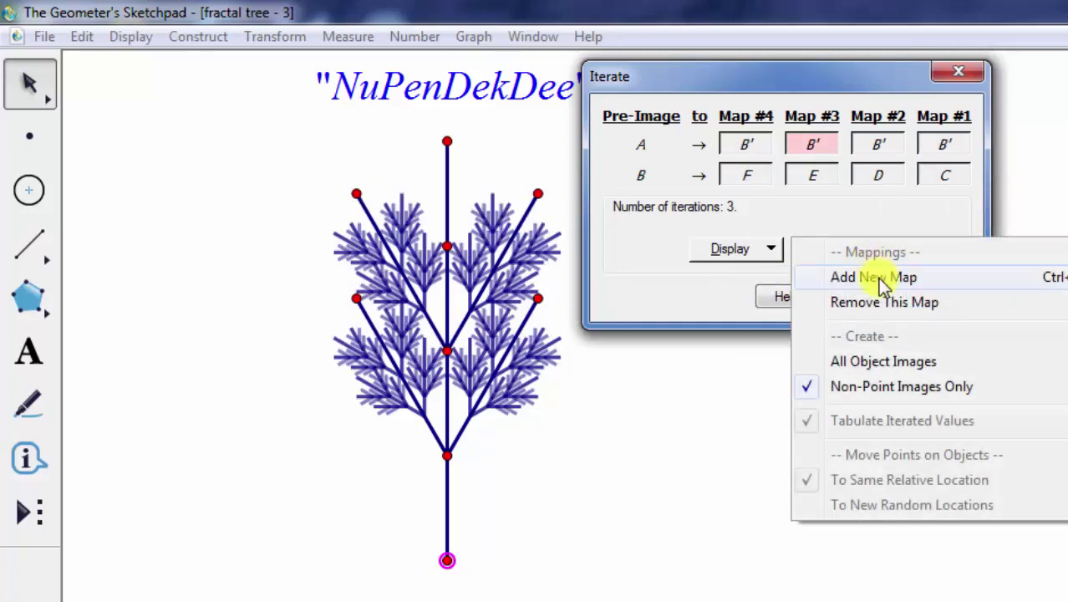
pyautogui.click(878, 278)
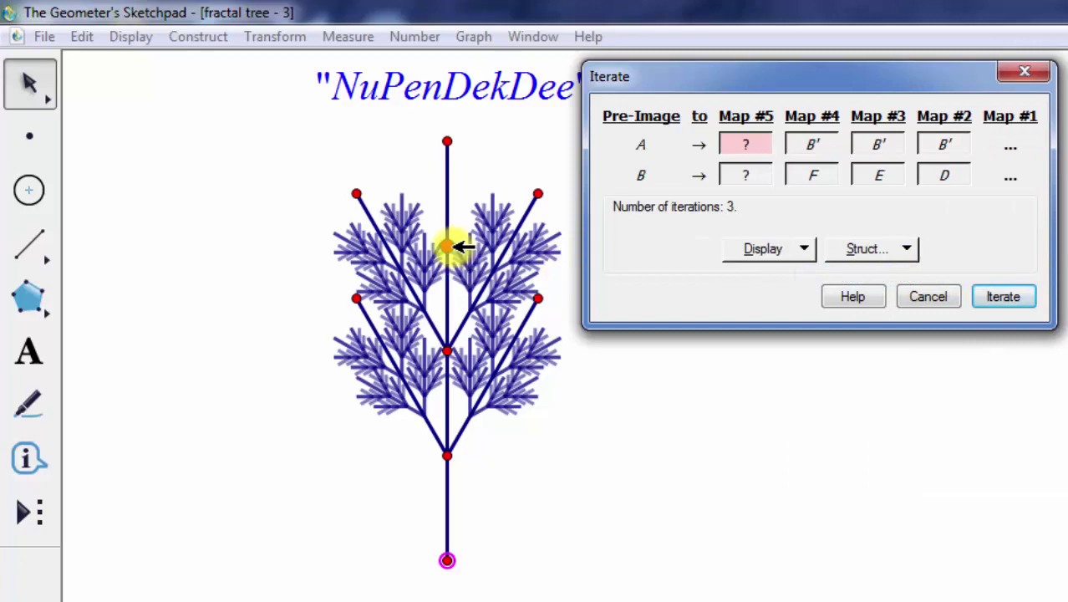
pyautogui.click(448, 142)
pyautogui.click(447, 144)
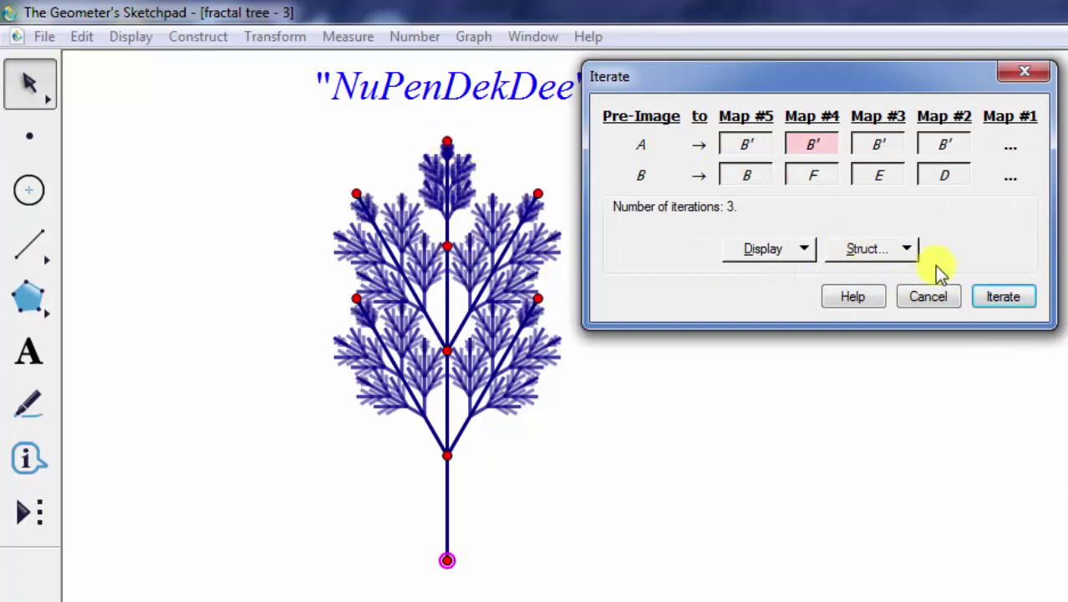
pyautogui.click(1005, 298)
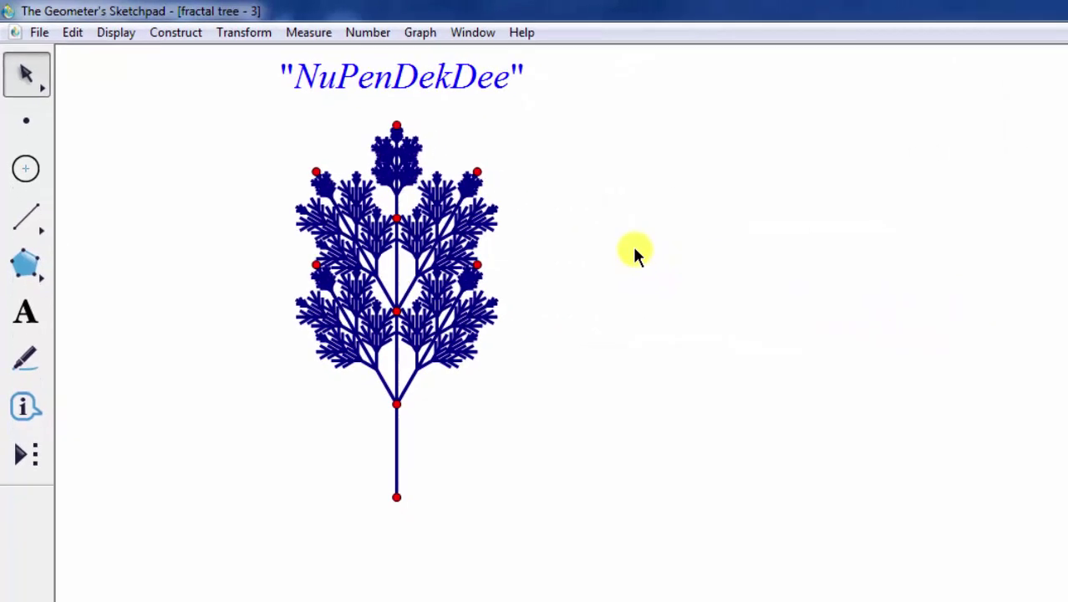
# Step: Lengthen the trunk by moving its base point down, and hide its inner division points and the four branch tips
pyautogui.moveTo(375, 471); pyautogui.dragTo(376, 531)
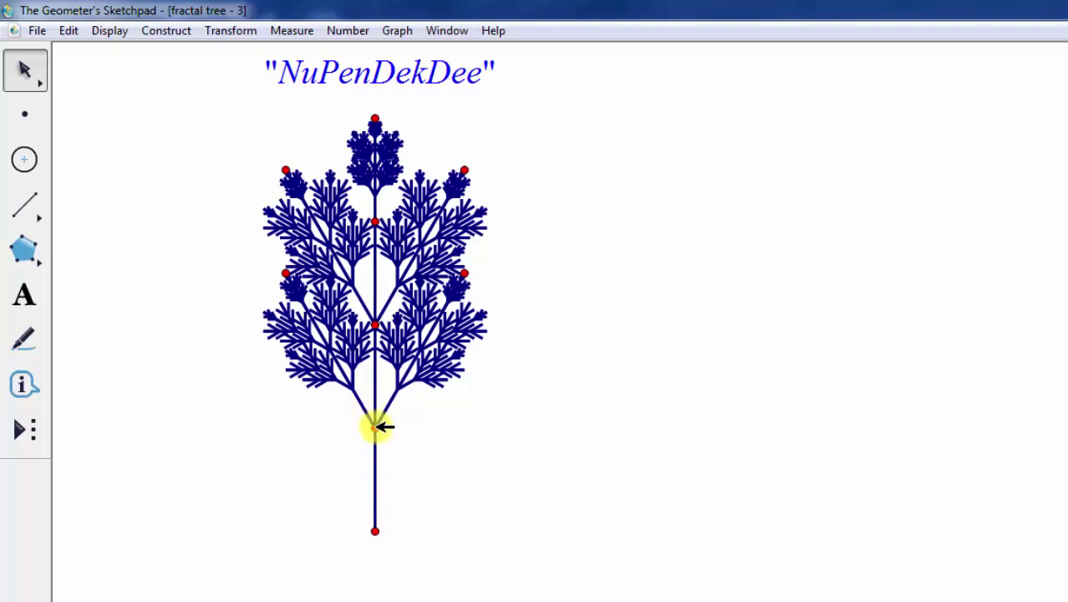
pyautogui.click(376, 427)
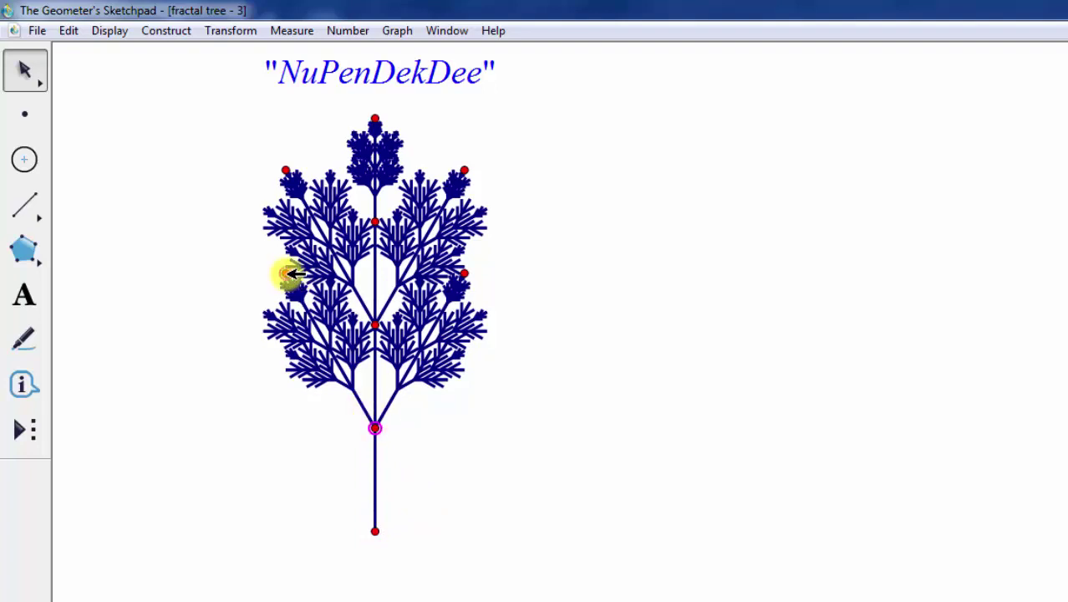
pyautogui.click(285, 272)
pyautogui.click(285, 170)
pyautogui.click(375, 221)
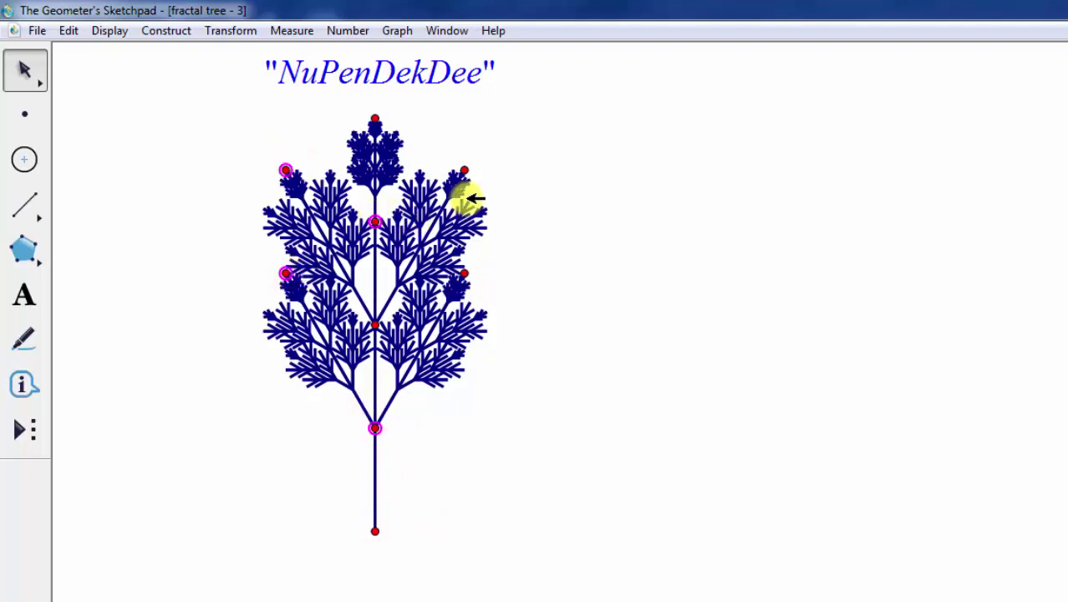
pyautogui.click(464, 169)
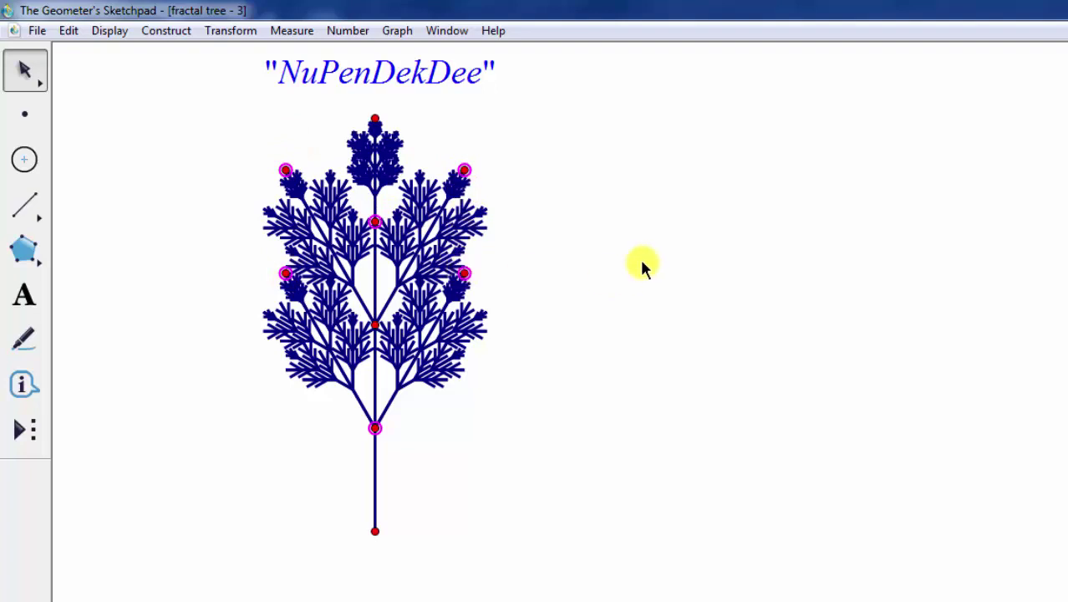
pyautogui.click(109, 30)
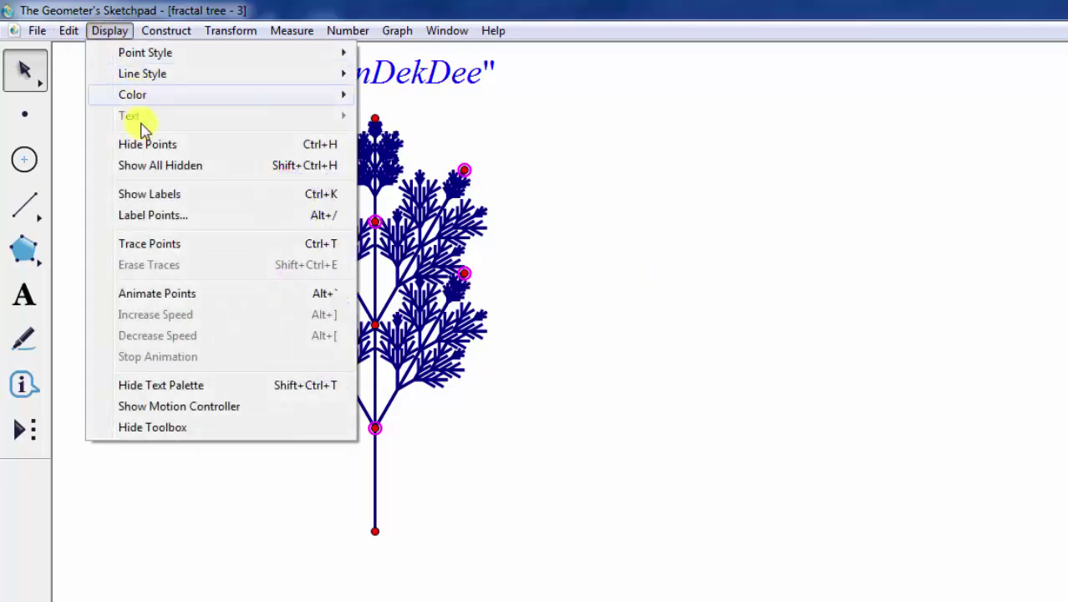
pyautogui.click(147, 144)
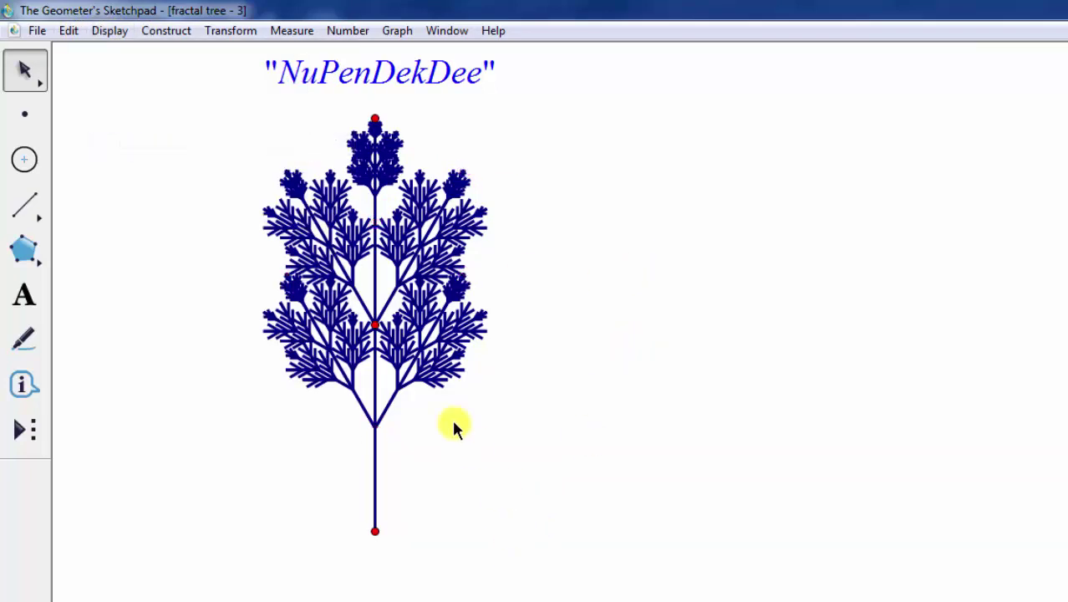
pyautogui.click(123, 34)
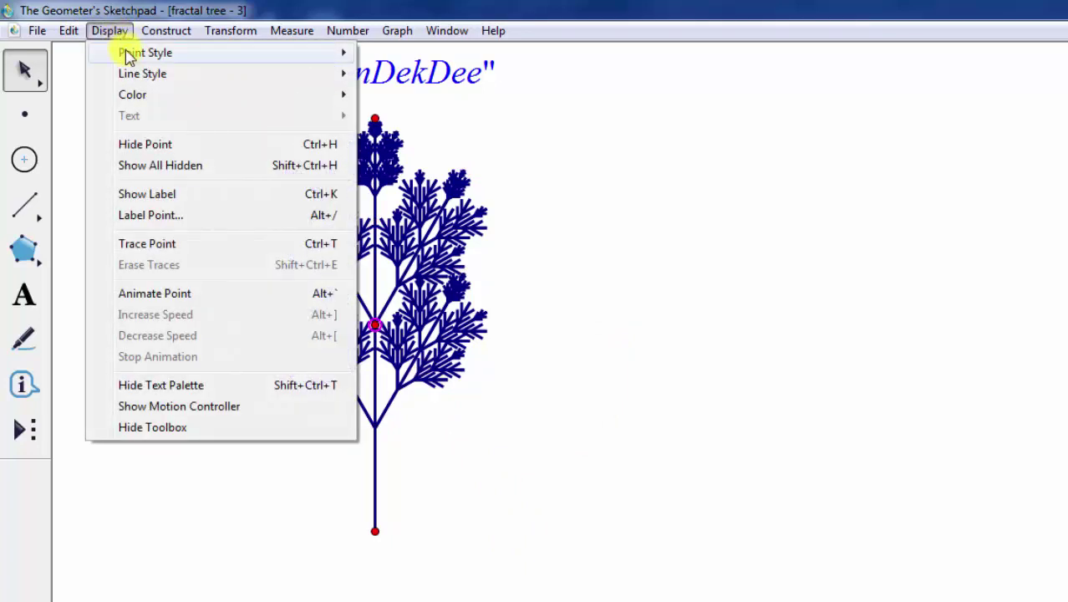
pyautogui.click(126, 145)
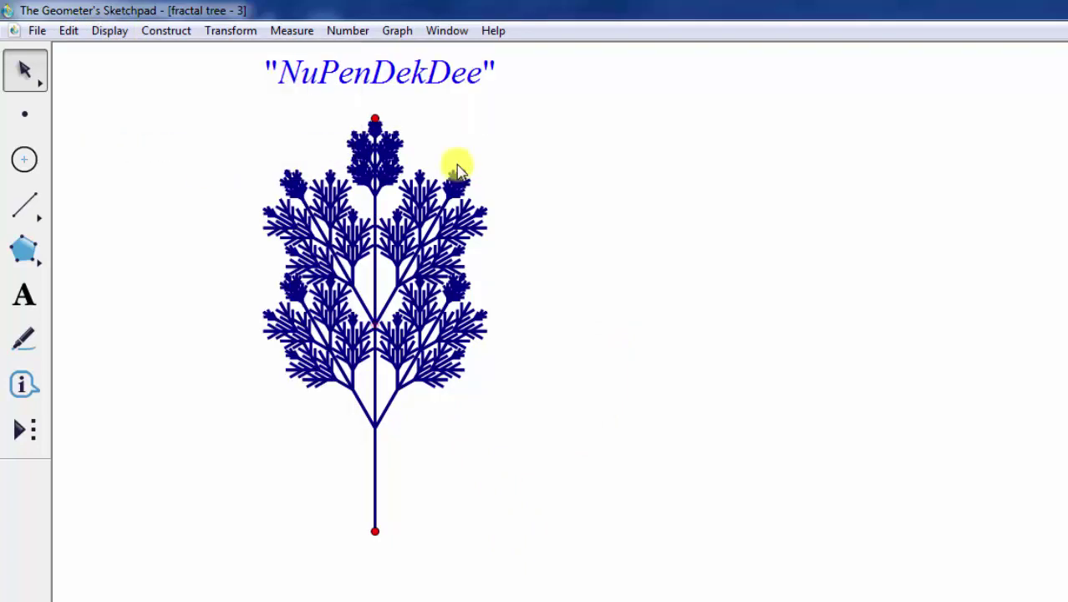
# Step: Colour the trunk, branches and iterated images of the tree dark green
pyautogui.moveTo(175, 110); pyautogui.dragTo(512, 477)
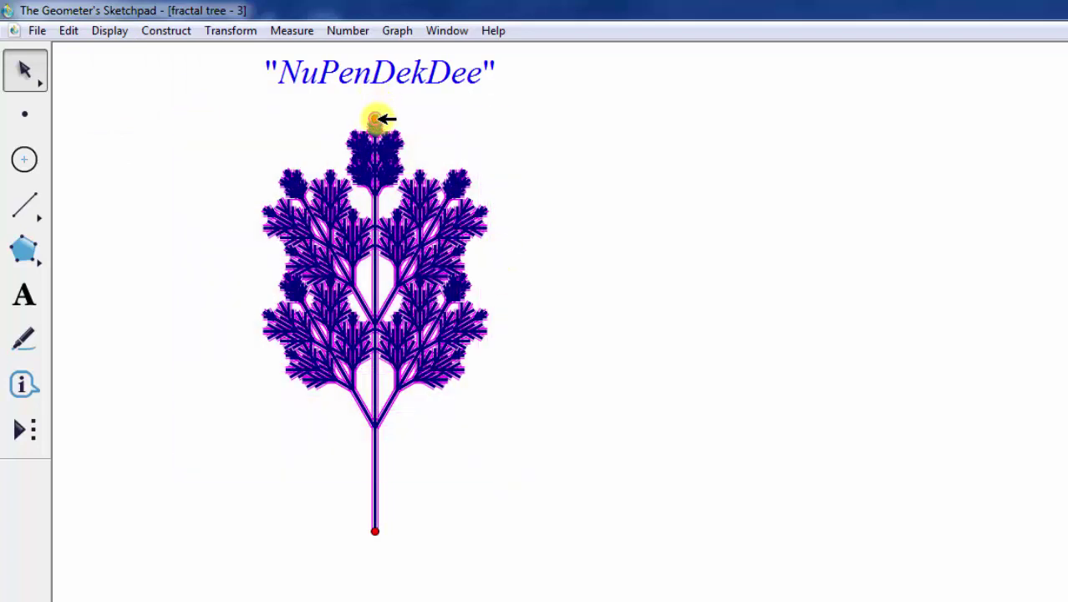
pyautogui.click(116, 30)
pyautogui.moveTo(168, 95)
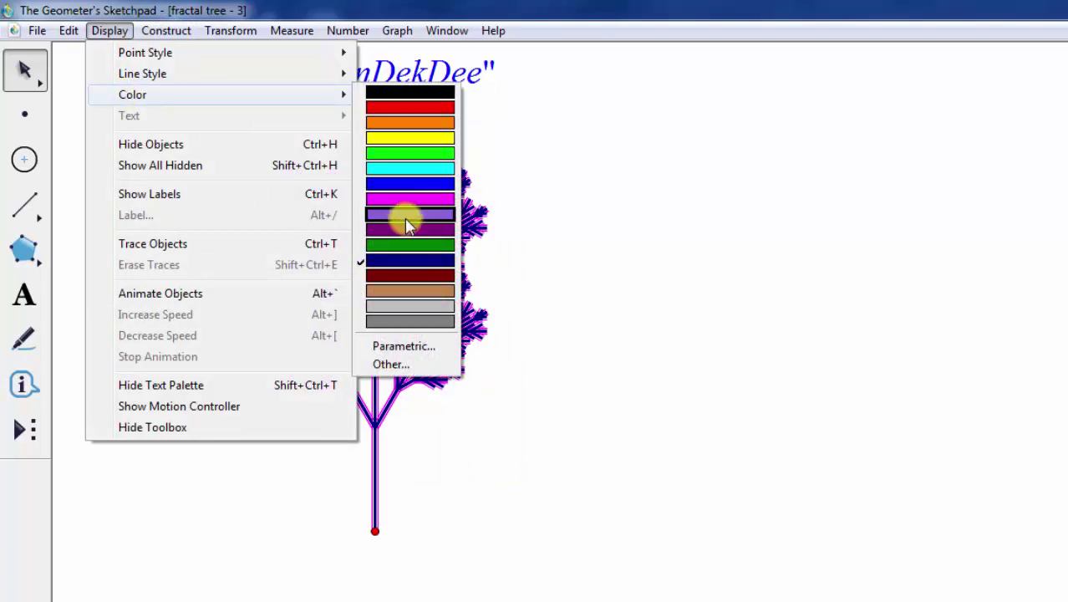
pyautogui.click(400, 243)
pyautogui.click(598, 274)
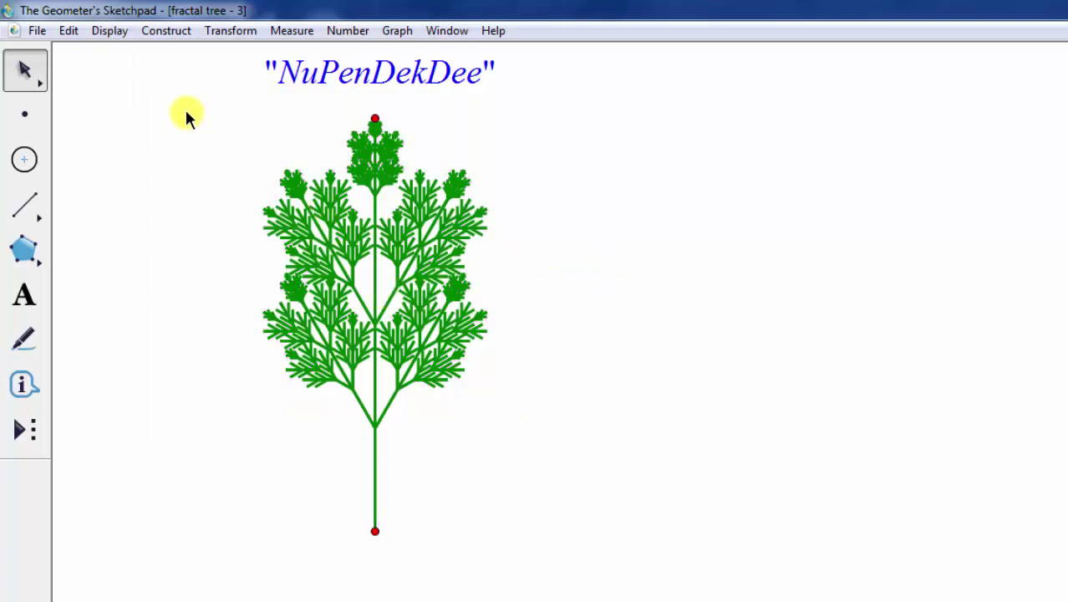
# Step: Create a custom tool named "fractal tree" from the whole tree including its two endpoints
pyautogui.moveTo(185, 112); pyautogui.dragTo(502, 588)
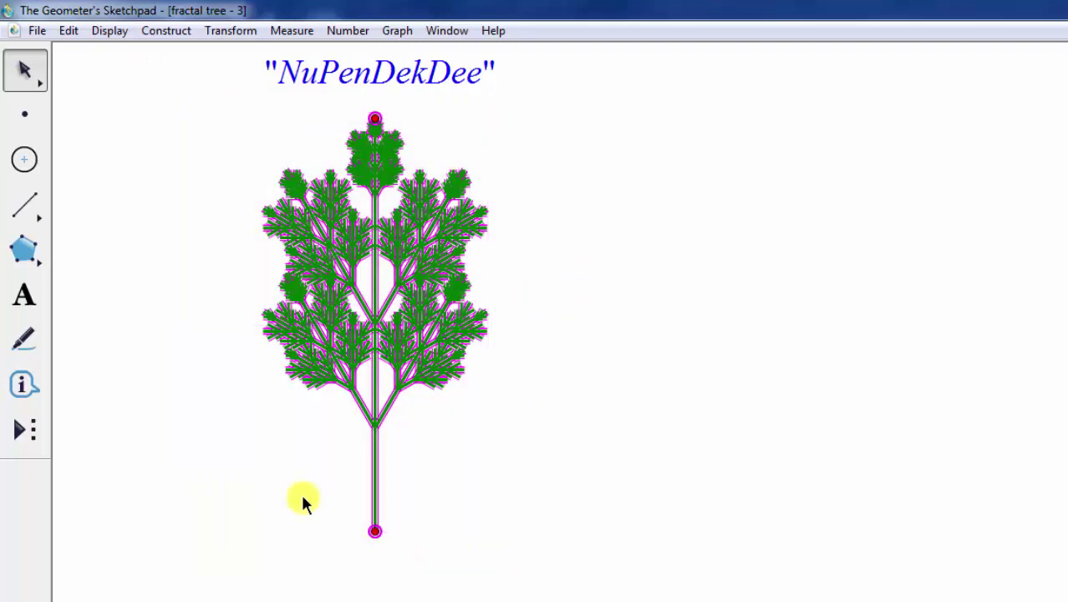
pyautogui.click(24, 430)
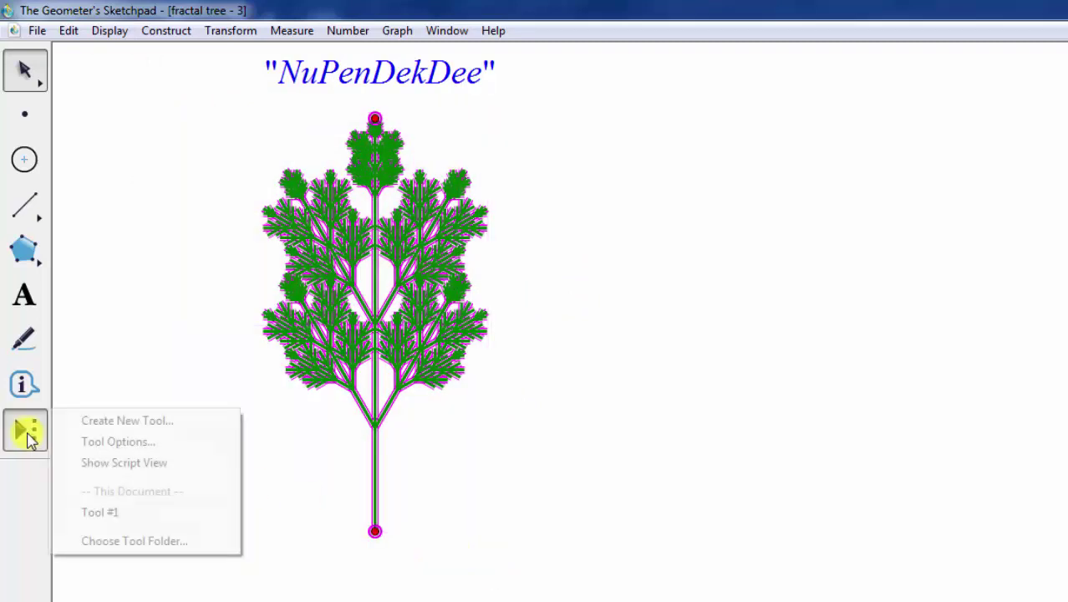
pyautogui.click(118, 430)
pyautogui.moveTo(639, 288); pyautogui.dragTo(520, 170)
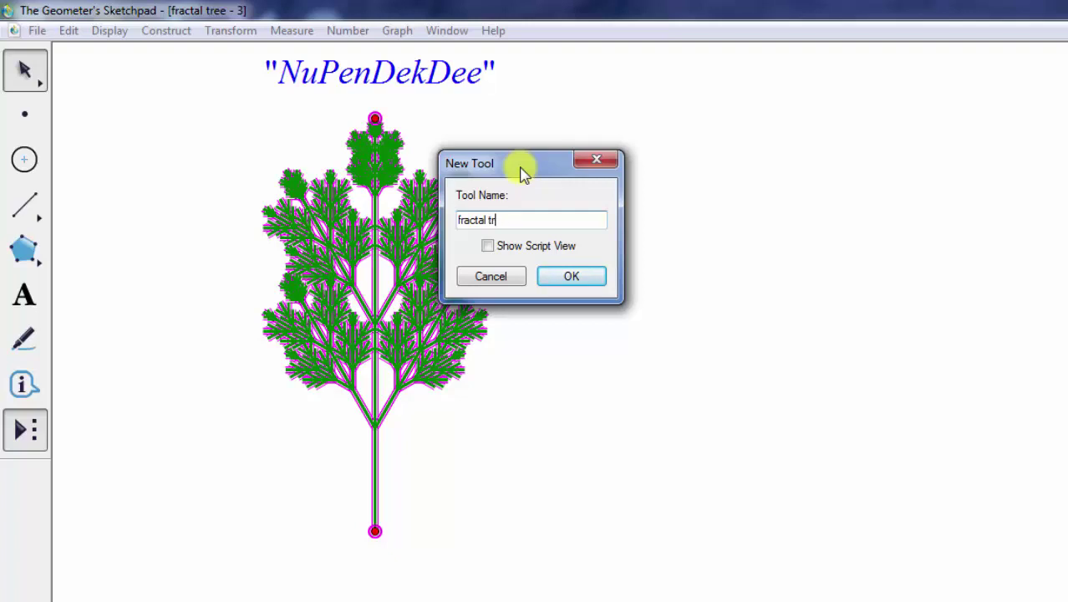
pyautogui.click(572, 277)
pyautogui.click(681, 349)
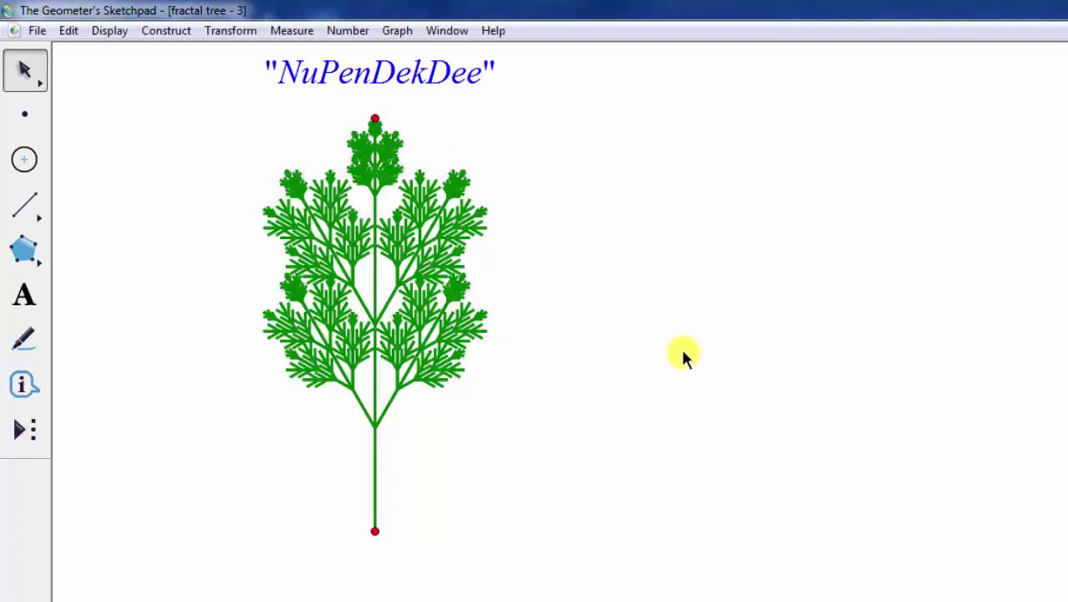
# Step: Move the finished tree aside to free space and draw a second upright tree beside it with the "fractal tree" custom tool
pyautogui.moveTo(429, 339); pyautogui.dragTo(278, 302)
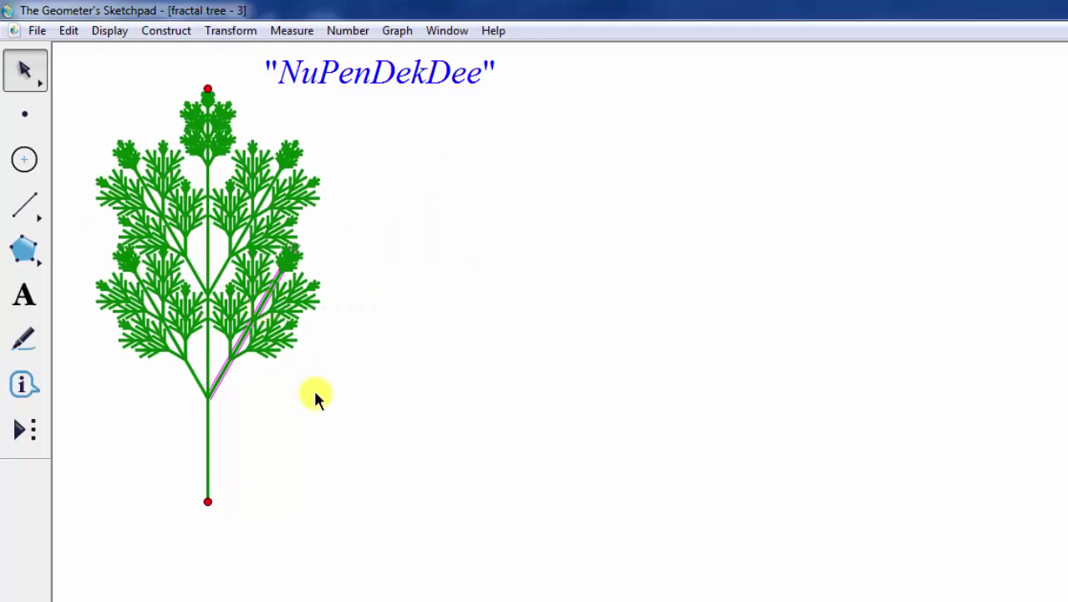
pyautogui.click(25, 433)
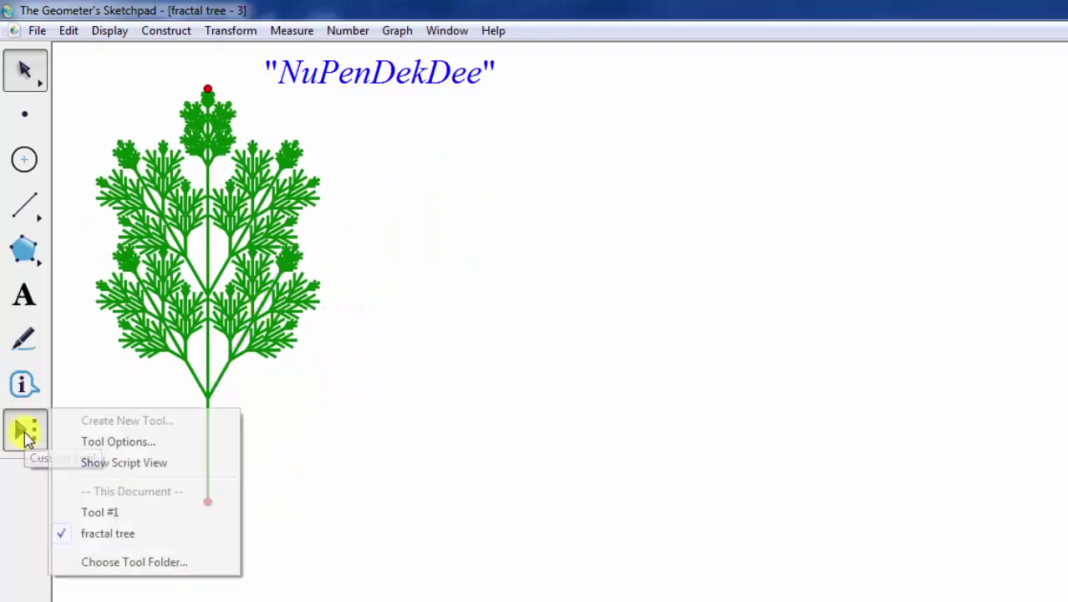
pyautogui.click(107, 533)
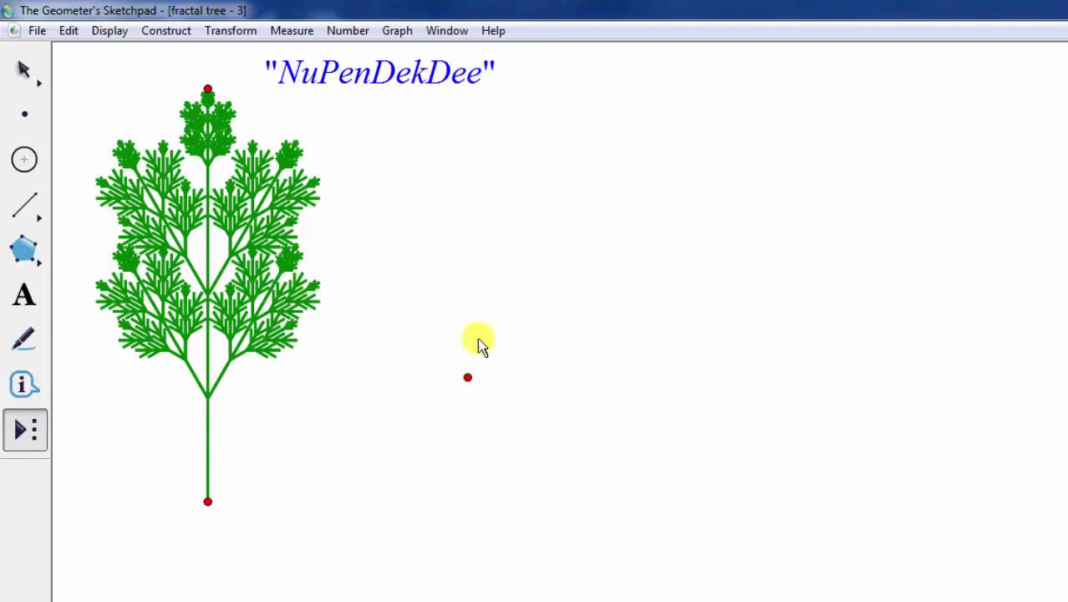
pyautogui.click(472, 488)
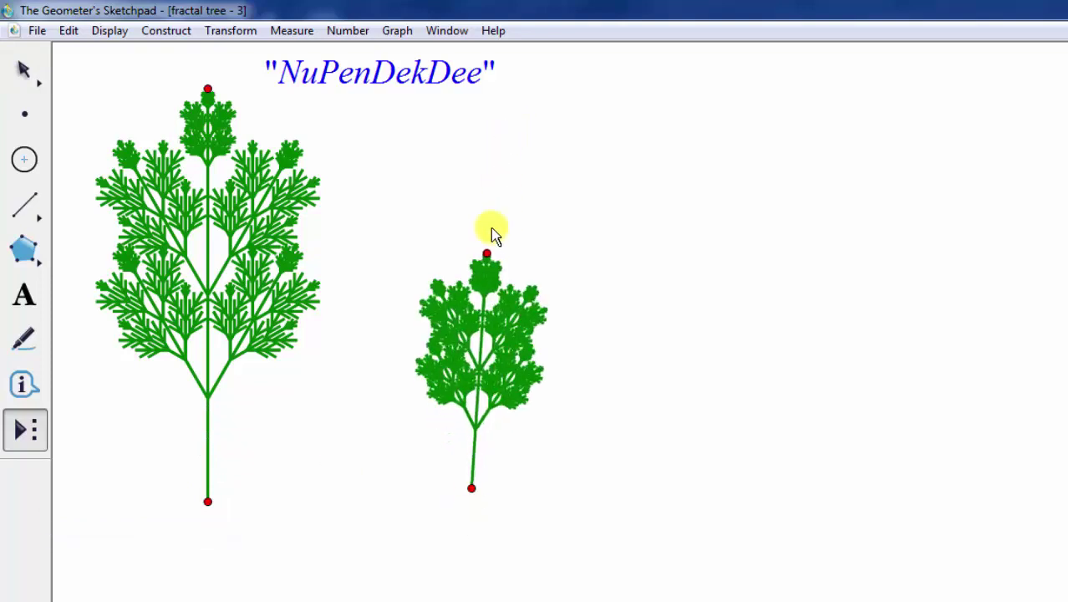
pyautogui.click(468, 109)
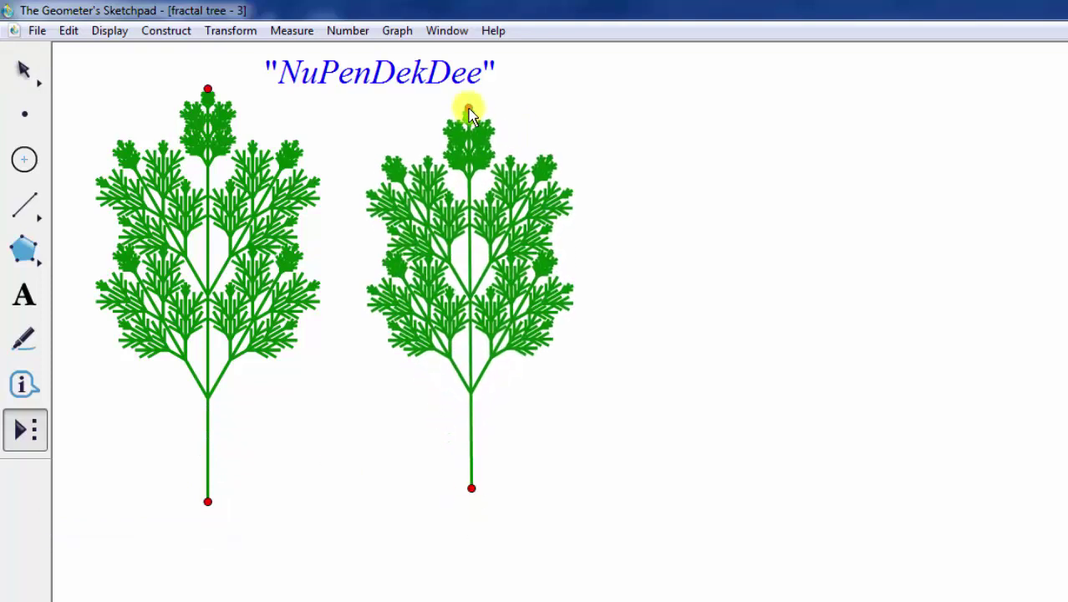
# Step: Draw two smaller trees with the same custom tool, one beyond the second tree and one low between the first two
pyautogui.click(677, 246)
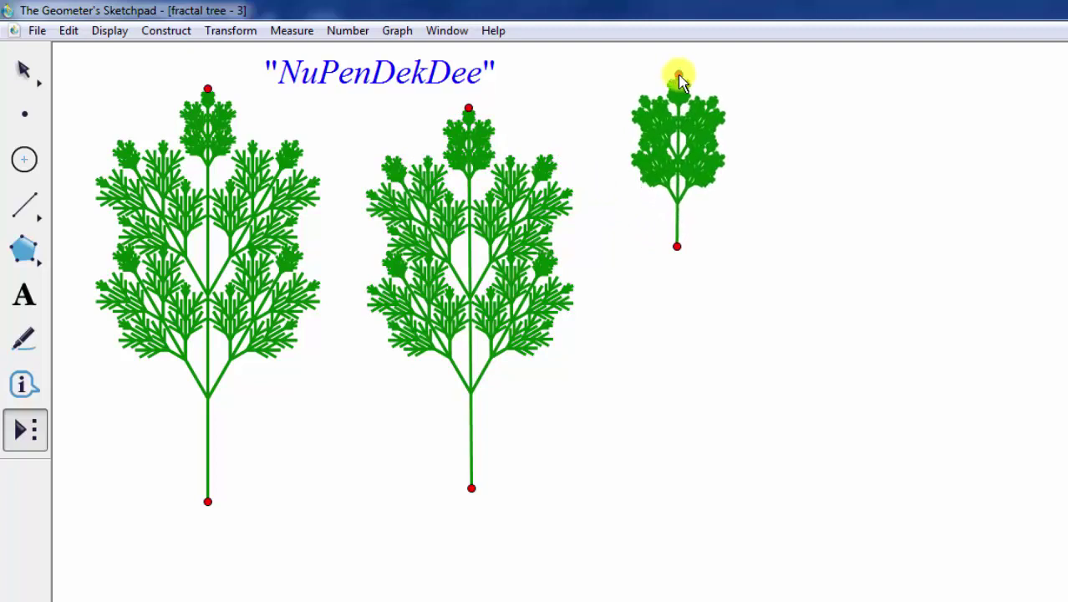
pyautogui.click(679, 68)
pyautogui.click(311, 483)
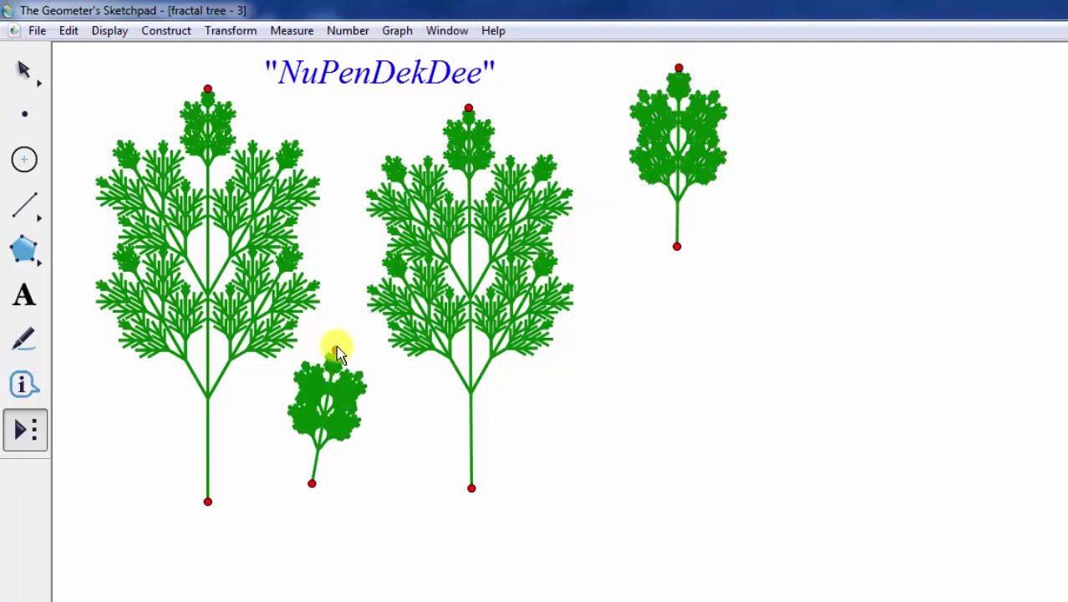
pyautogui.click(326, 342)
# Step: Enlarge the two small trees by pulling their base points downward
pyautogui.click(24, 69)
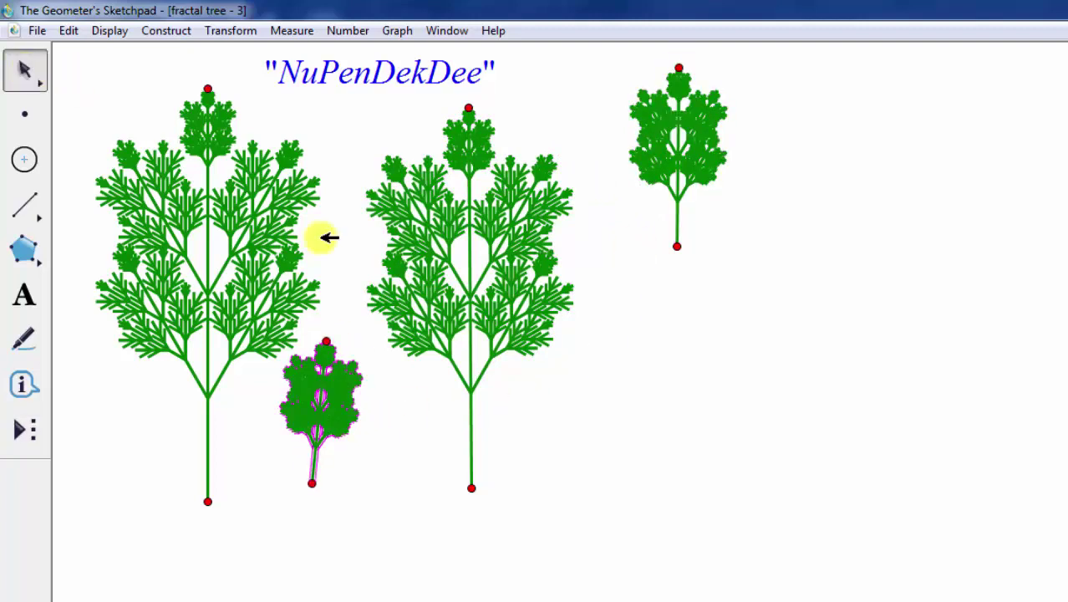
pyautogui.click(318, 510)
pyautogui.moveTo(313, 483); pyautogui.dragTo(349, 534)
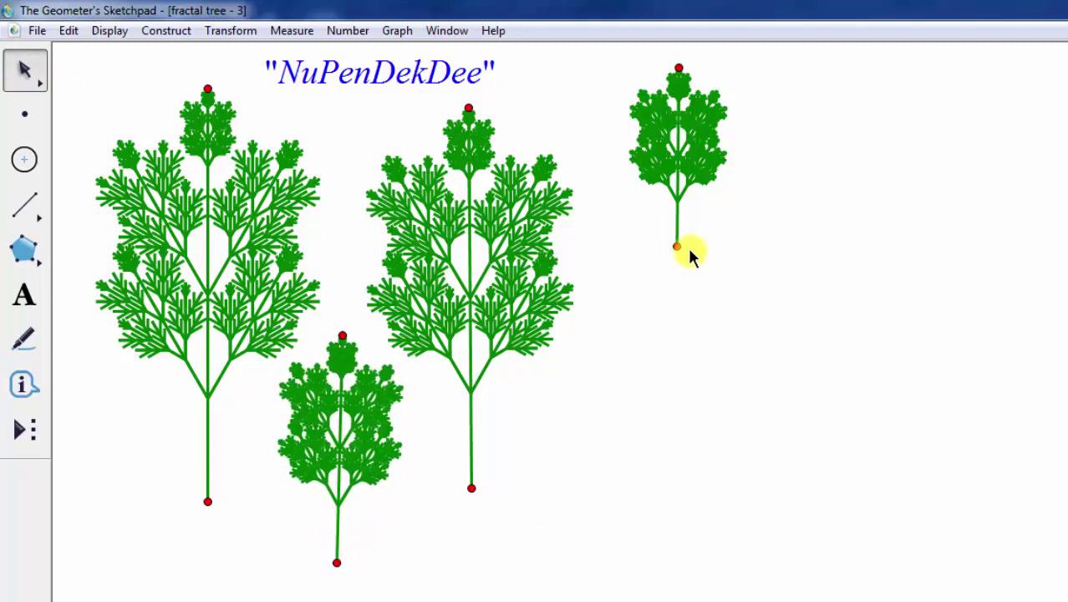
pyautogui.moveTo(678, 246); pyautogui.dragTo(678, 415)
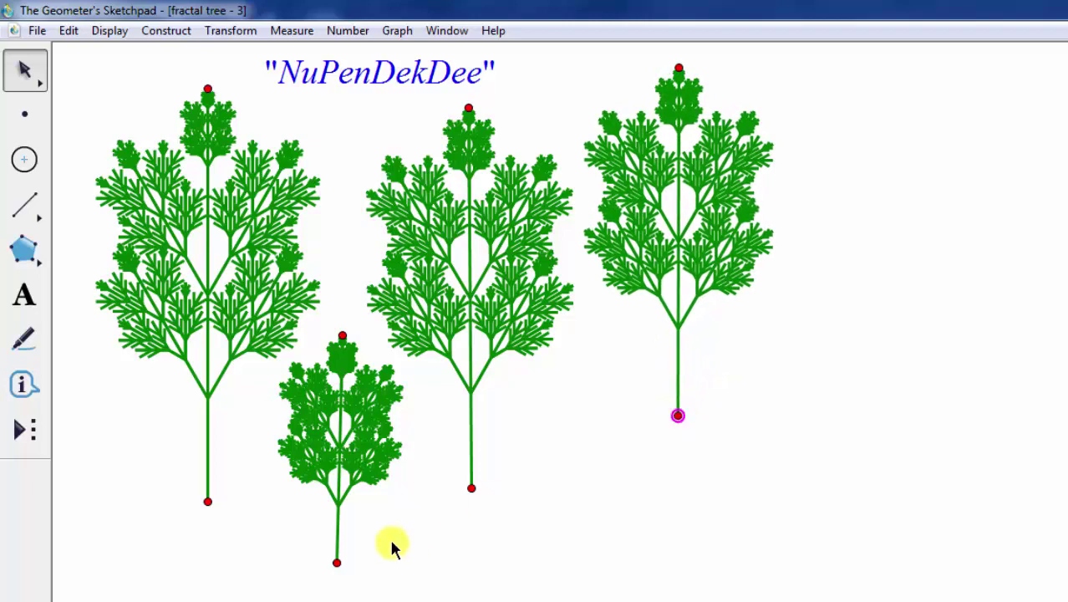
pyautogui.moveTo(338, 561); pyautogui.dragTo(342, 593)
# Step: Reposition and further enlarge the two newest trees so each overlaps its neighbours' foliage, with their bases below those of the first two trees
pyautogui.moveTo(369, 485); pyautogui.dragTo(381, 298)
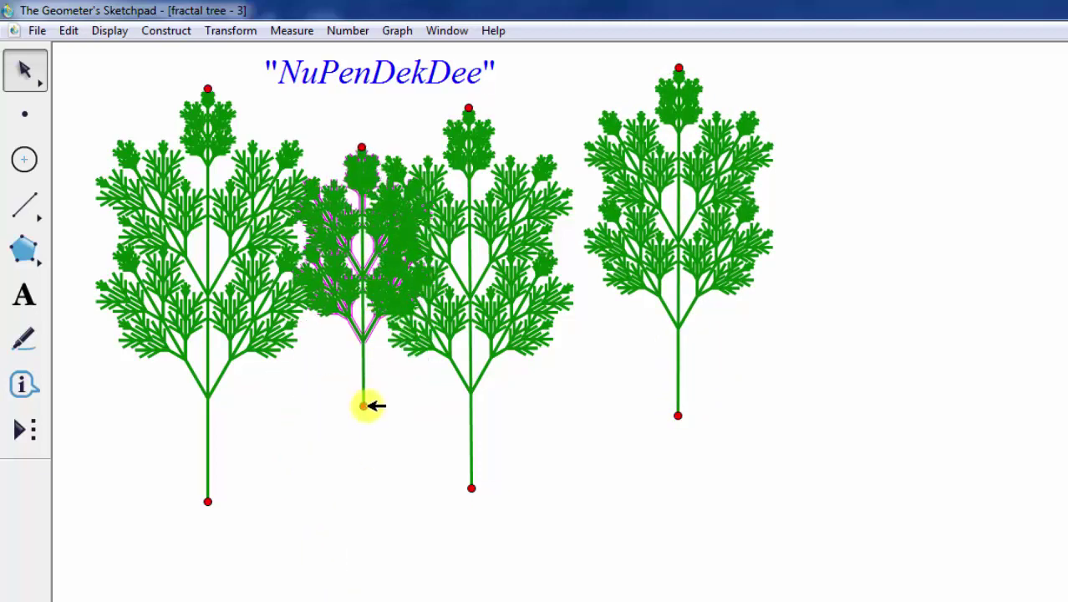
pyautogui.moveTo(364, 406); pyautogui.dragTo(350, 550)
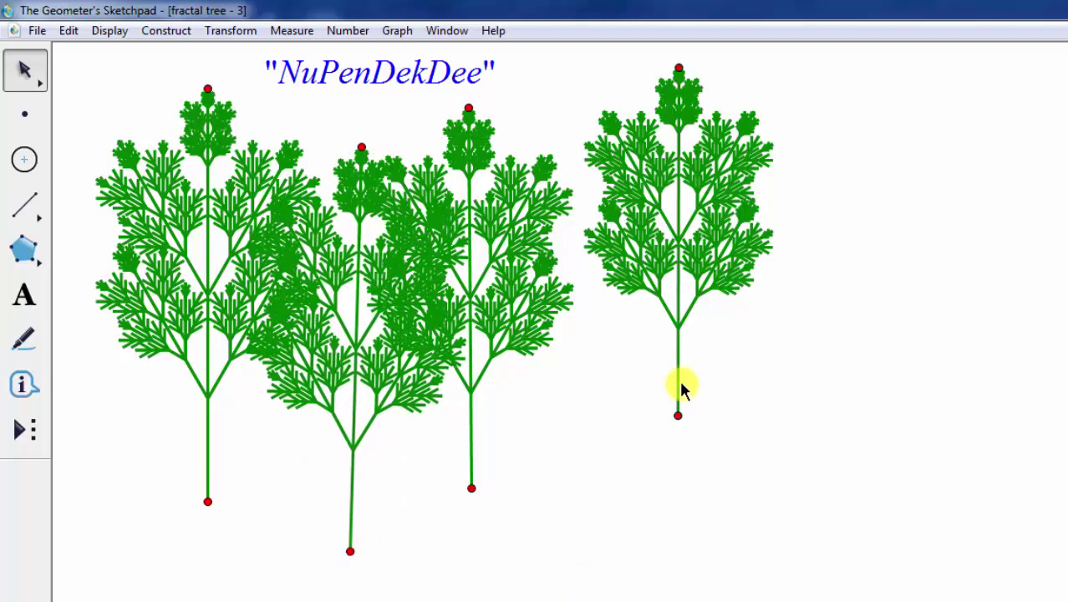
pyautogui.moveTo(677, 389); pyautogui.dragTo(625, 528)
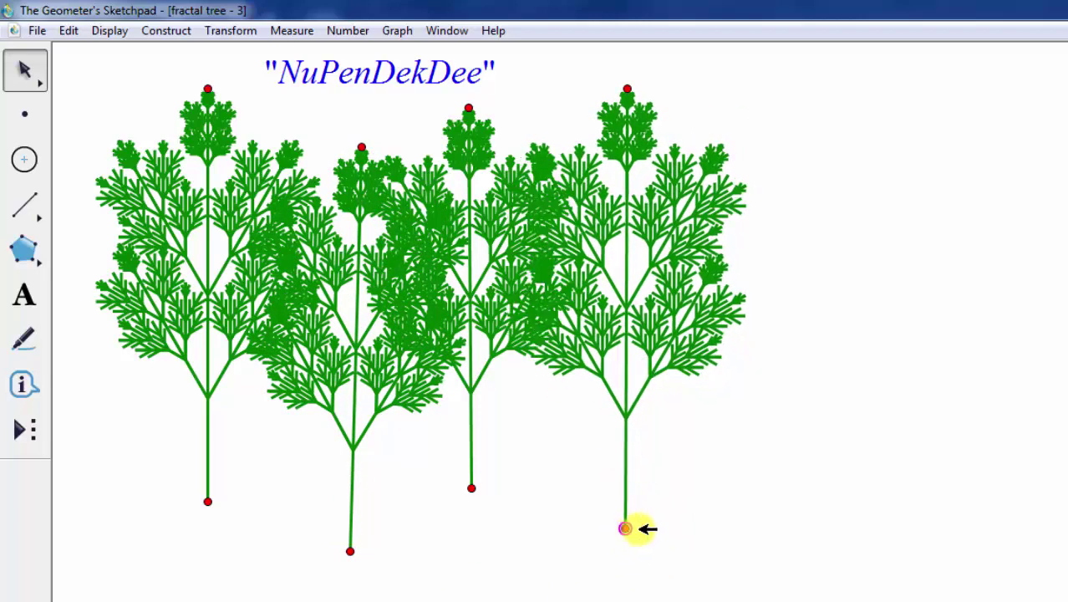
# Step: Select all the points in the sketch and hide them so only the four green trees remain
pyautogui.click(25, 114)
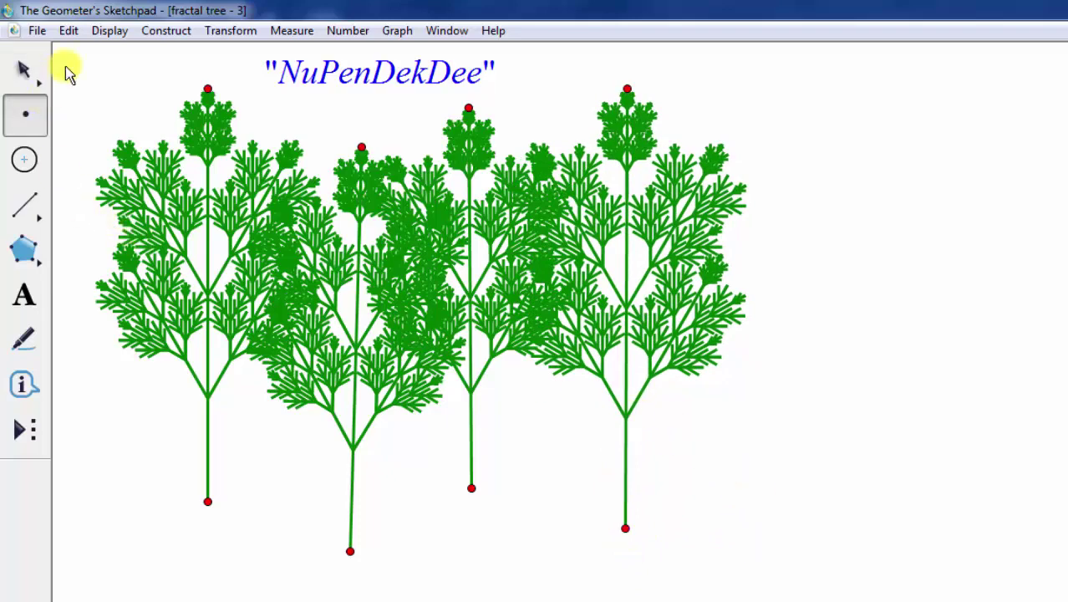
pyautogui.click(83, 35)
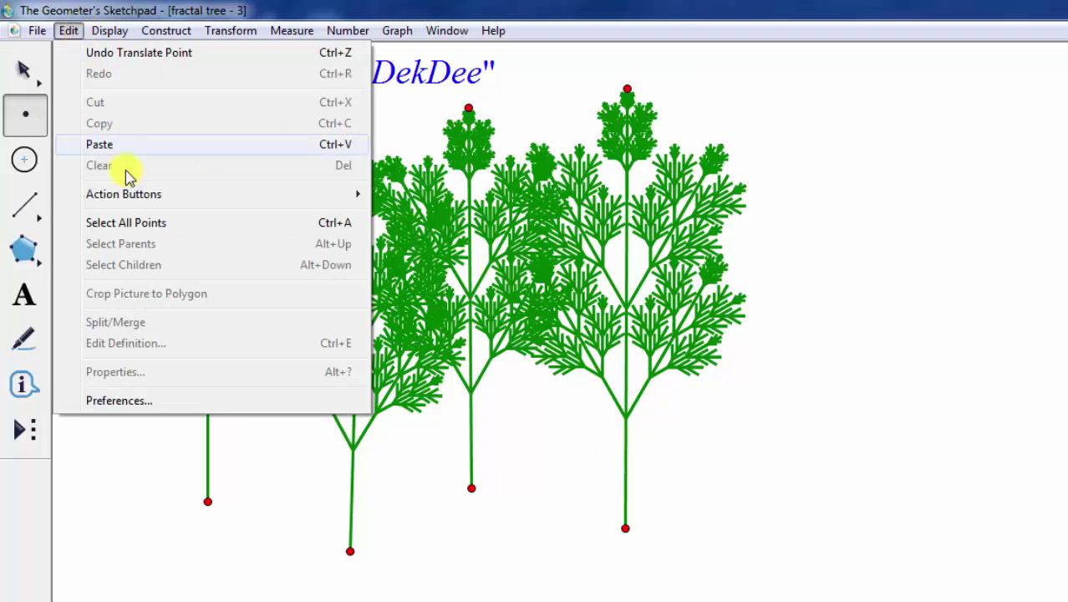
pyautogui.click(133, 224)
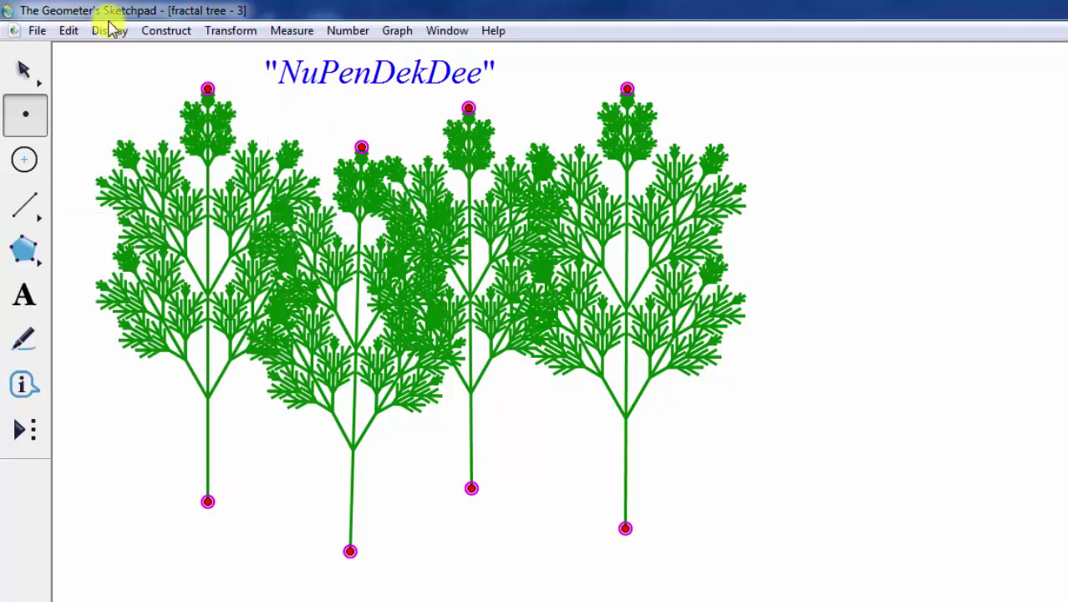
pyautogui.click(106, 30)
pyautogui.click(146, 145)
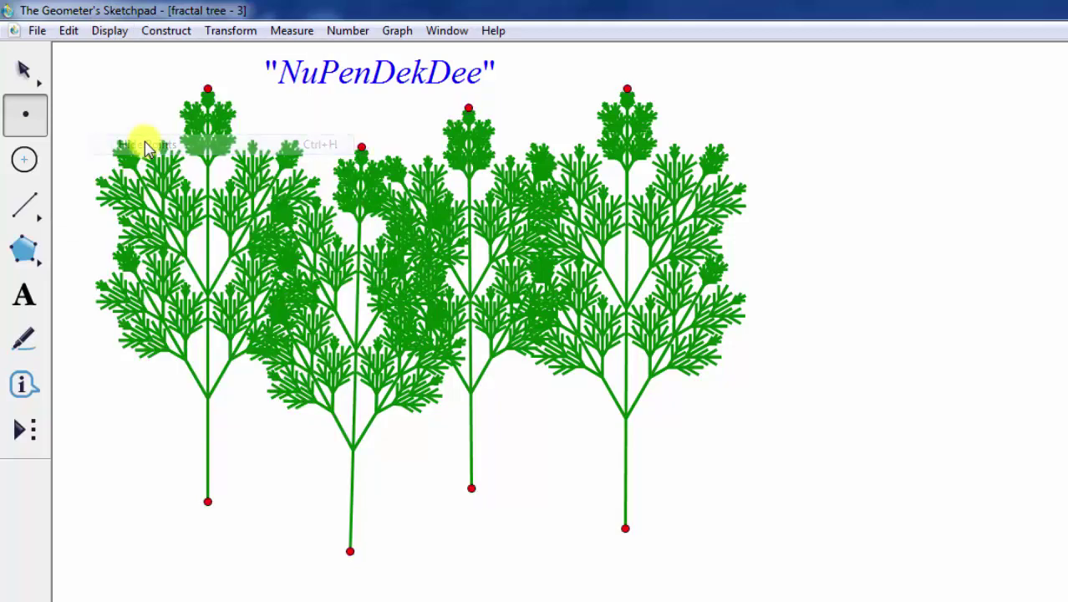
pyautogui.click(29, 67)
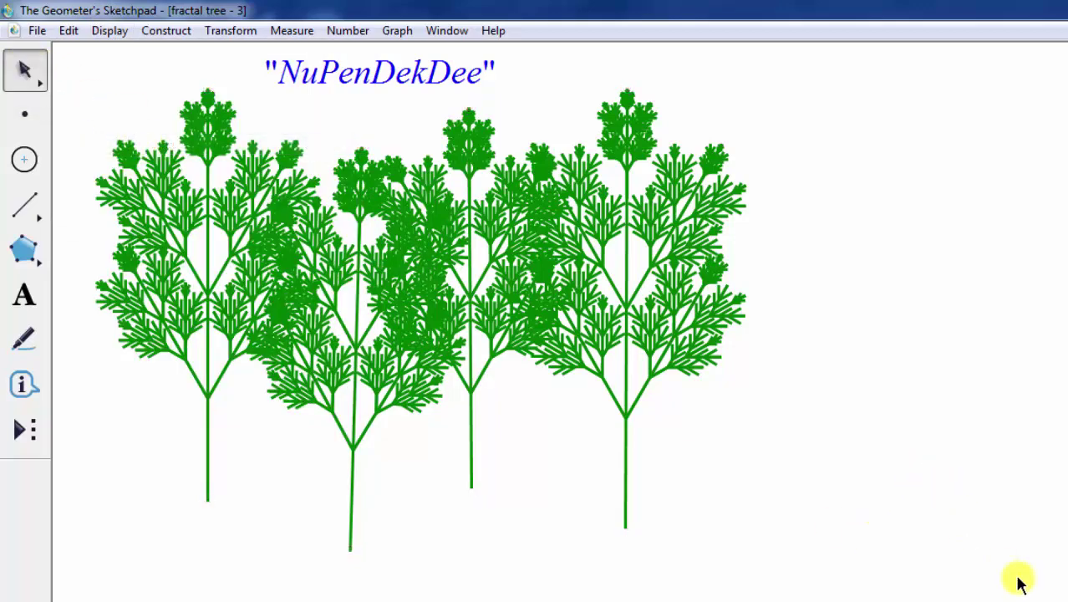